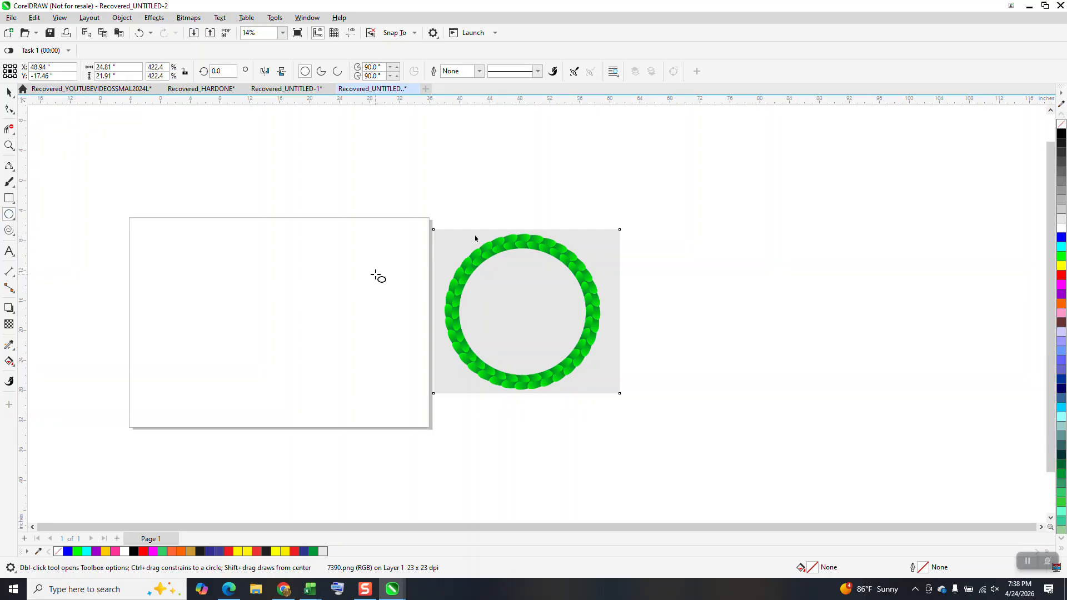
# Draw a circle about 20.91" across on the page and a narrow upright ellipse about 1.04" by 3.95" beside it
pyautogui.moveTo(362, 257); pyautogui.dragTo(241, 408)
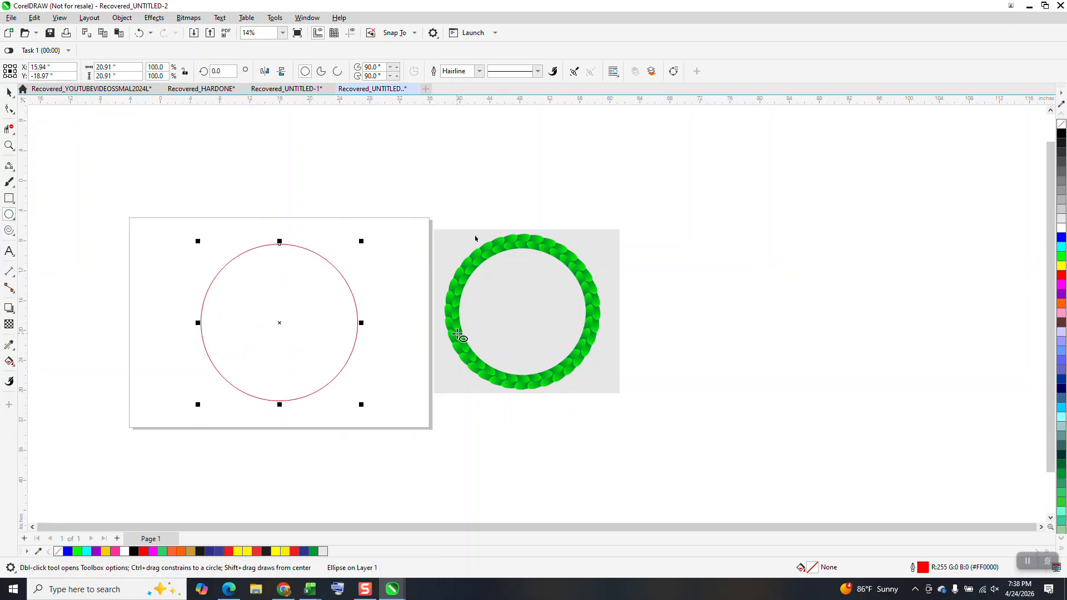
pyautogui.click(8, 146)
pyautogui.moveTo(182, 288); pyautogui.dragTo(410, 452)
pyautogui.click(9, 215)
pyautogui.moveTo(214, 231); pyautogui.dragTo(234, 306)
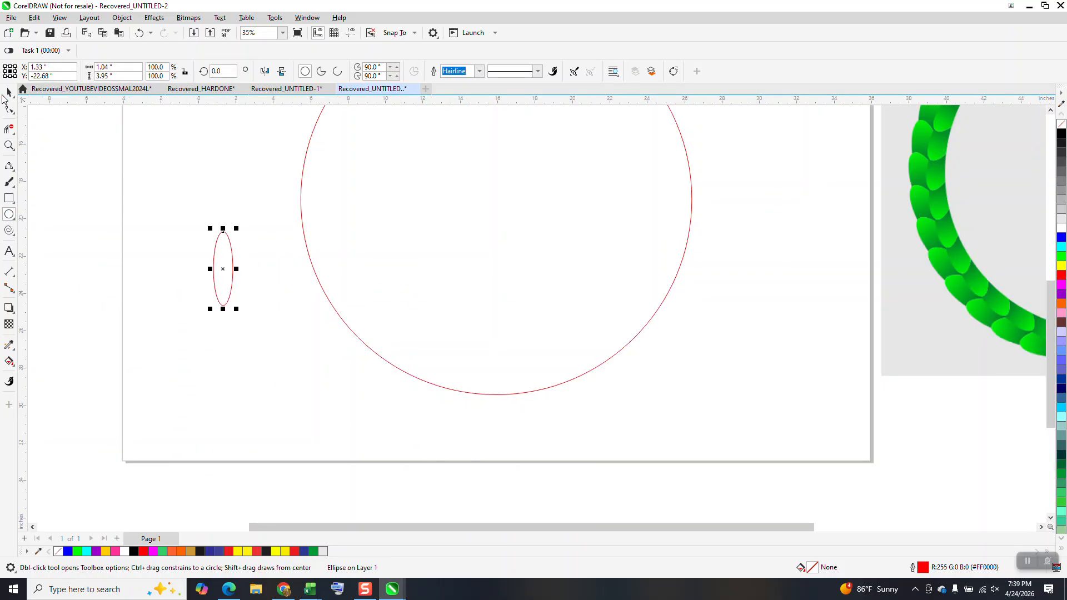
# Move the narrow ellipse onto the circle's lower-left edge and rotate it to about 57° so it crosses the curve
pyautogui.press('space')
pyautogui.moveTo(223, 268); pyautogui.dragTo(352, 334)
pyautogui.click(362, 322)
pyautogui.moveTo(367, 290); pyautogui.dragTo(334, 305)
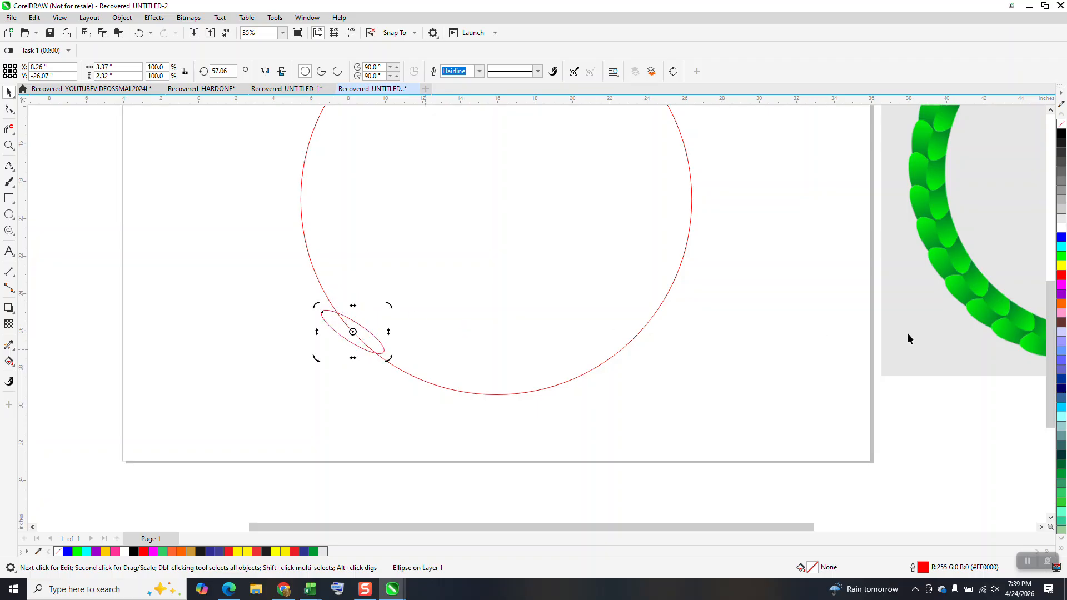
# Use Smart Fill with blue and no outline on the part of the ellipse lying outside the circle
pyautogui.click(15, 366)
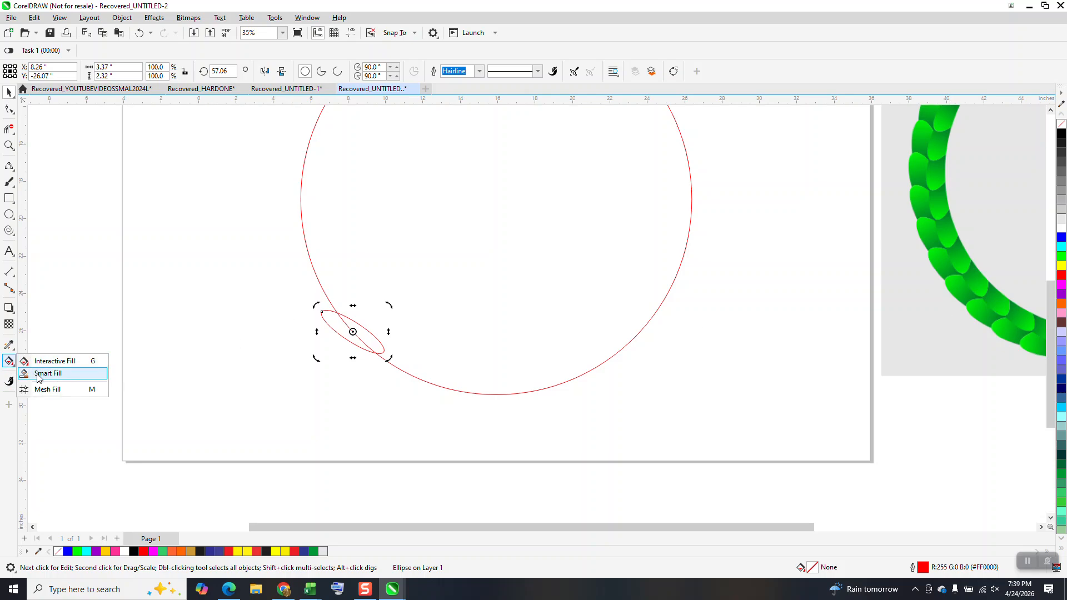
pyautogui.click(39, 374)
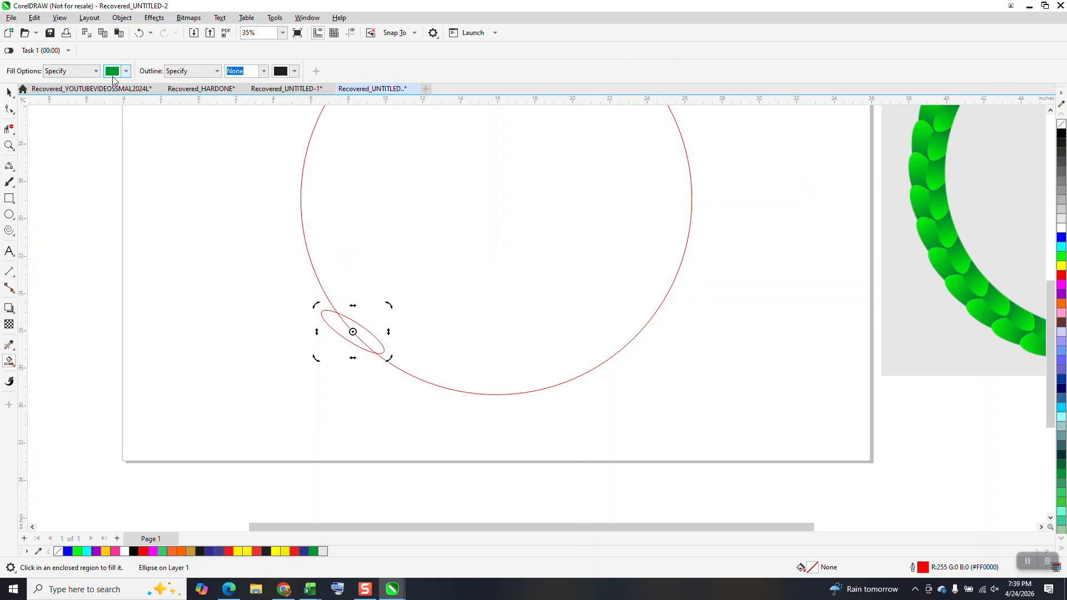
pyautogui.click(126, 71)
pyautogui.click(161, 141)
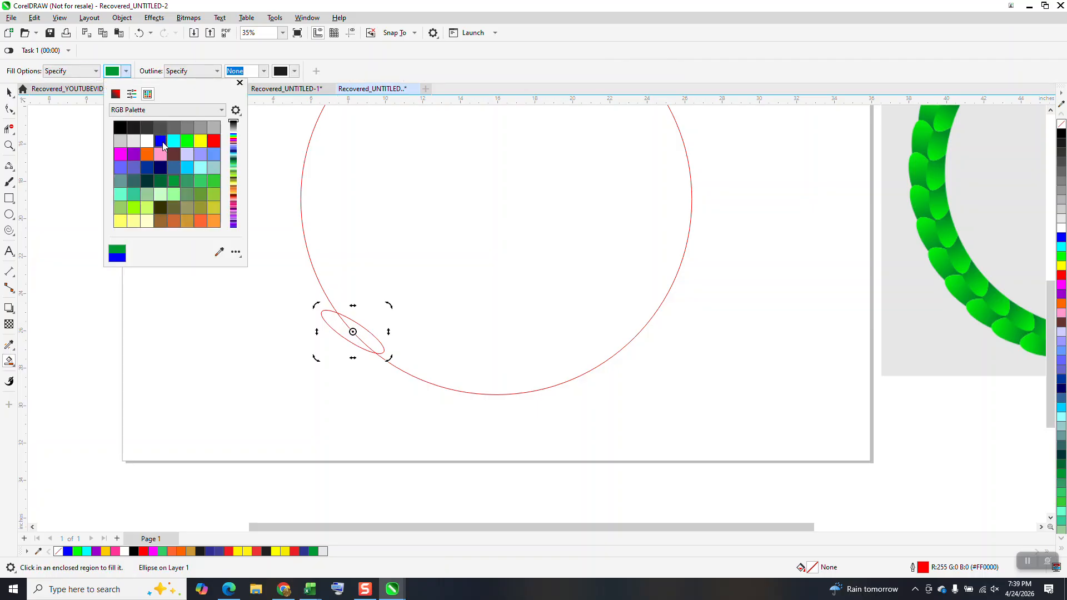
pyautogui.click(333, 323)
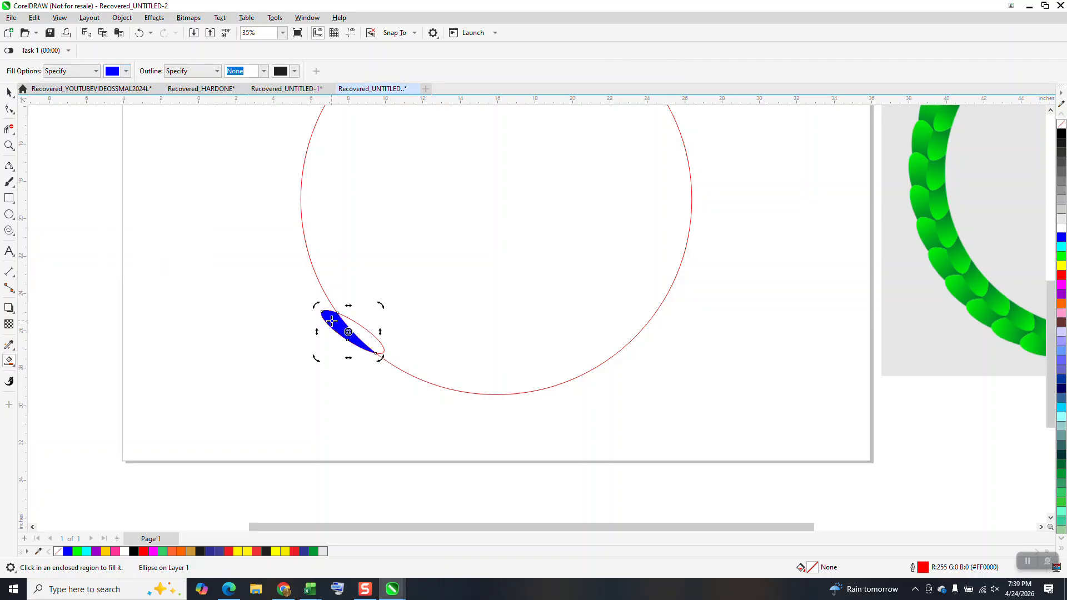
# Delete the leftover ellipse and keep the blue leaf piece in its place against the circle's lower-left edge
pyautogui.press('Left')
pyautogui.scroll(-3, 347, 311)
pyautogui.click(9, 93)
pyautogui.moveTo(307, 283); pyautogui.dragTo(382, 358)
pyautogui.press('Delete')
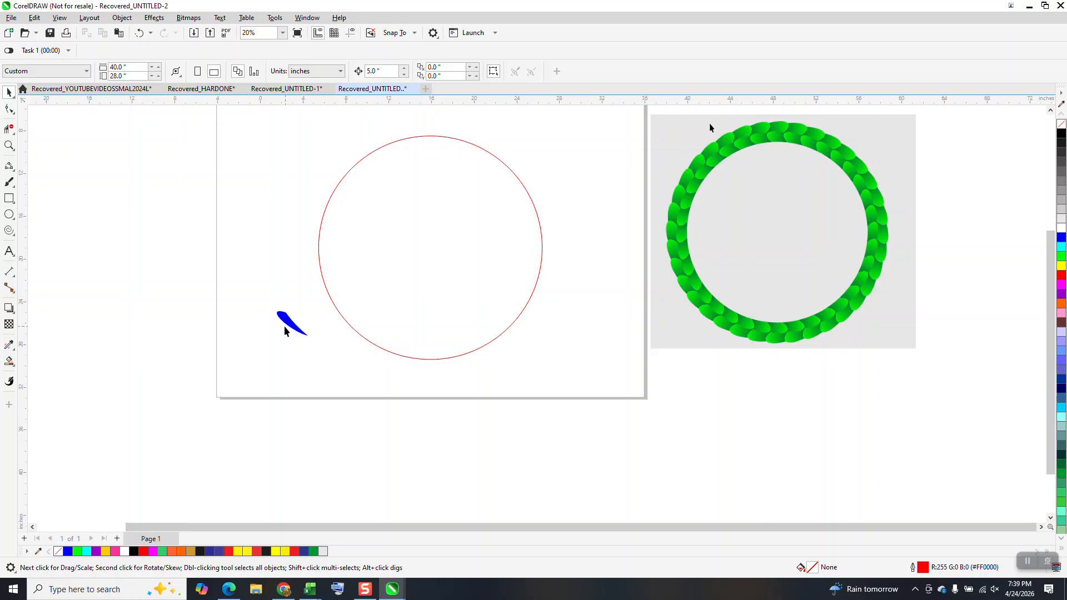
pyautogui.click(293, 327)
pyautogui.press('Right')
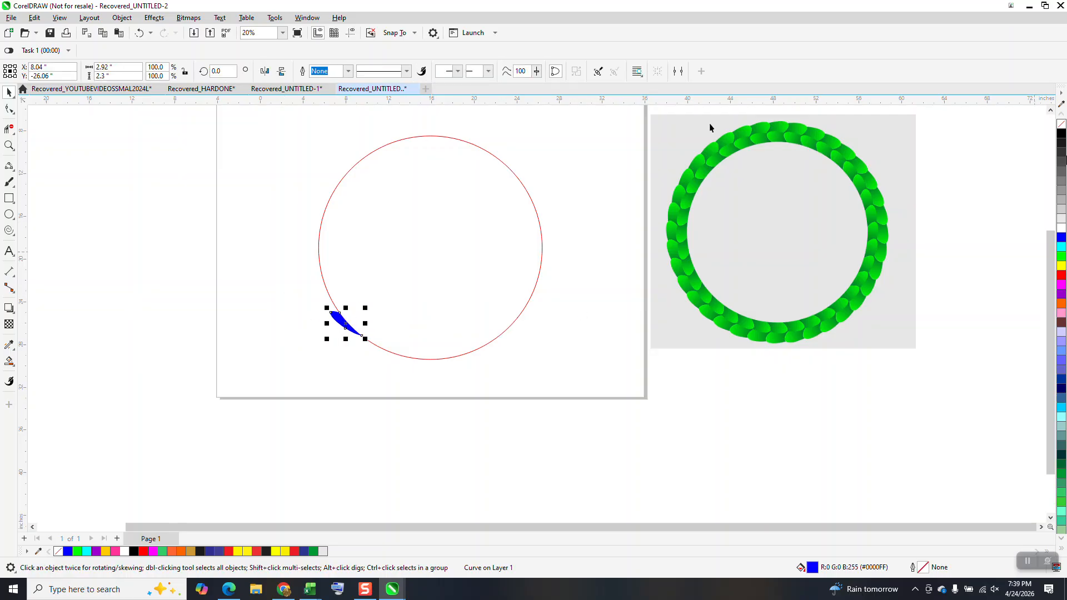
# Give the leaf piece no fill and a black hairline outline, and add a copy rotated 10° around the circle's centre
pyautogui.click(1060, 124)
pyautogui.rightClick(1060, 134)
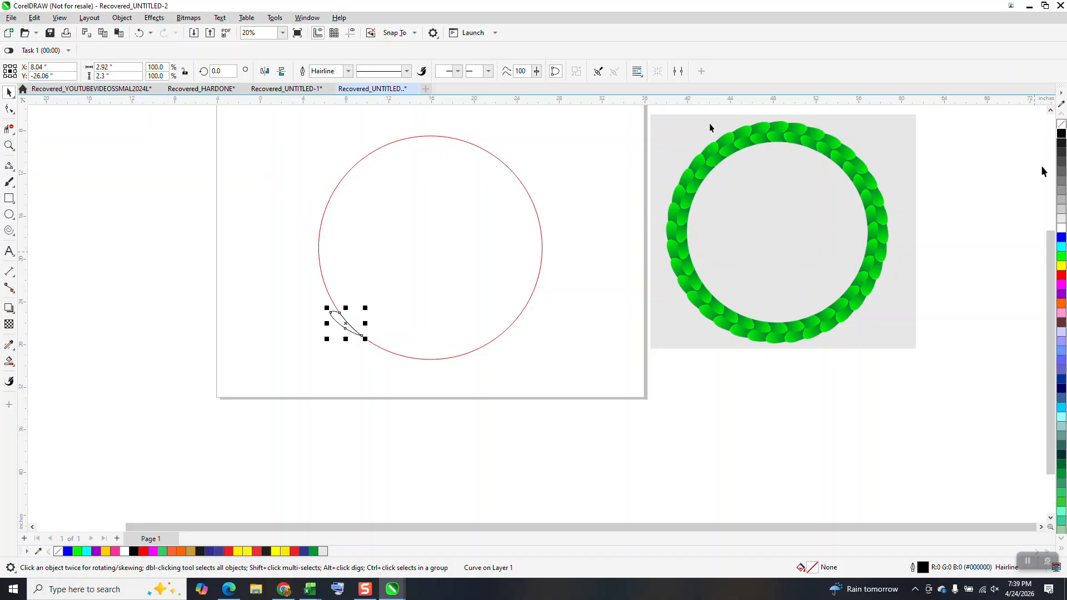
pyautogui.click(9, 146)
pyautogui.moveTo(297, 139); pyautogui.dragTo(633, 409)
pyautogui.click(9, 91)
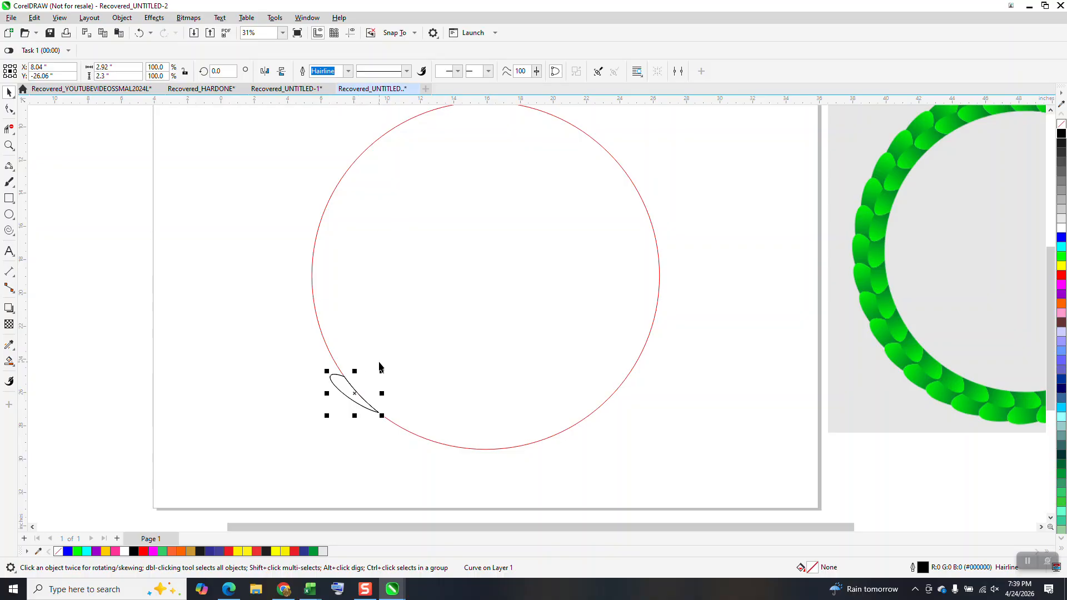
pyautogui.click(219, 71)
pyautogui.write('10')
pyautogui.press('Return')
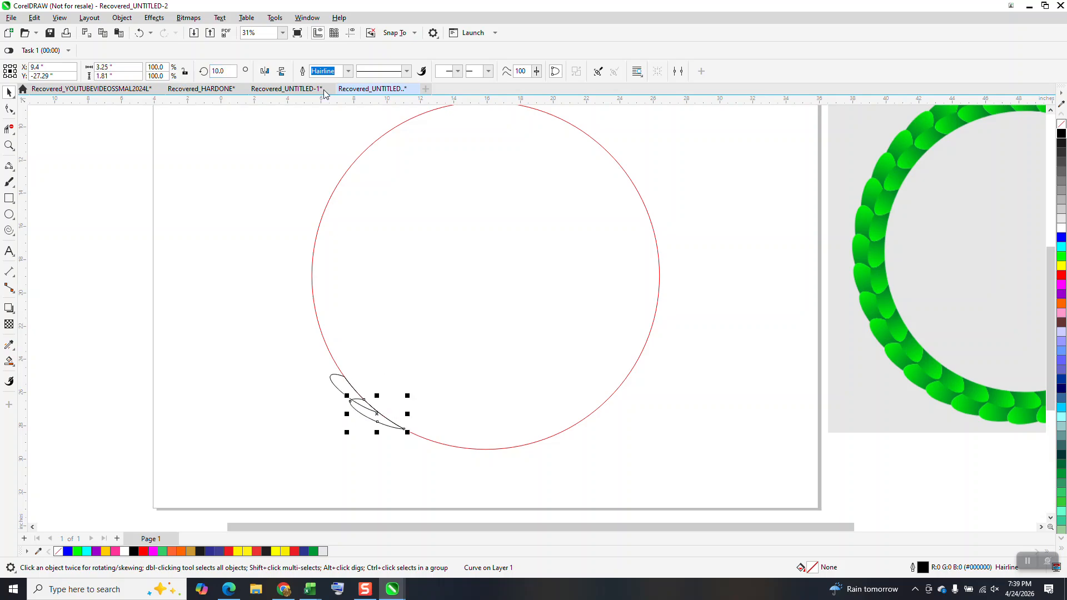
# Smart Fill the part of the first leaf not overlapped by its copy in blue, and delete both leftover leaf outlines
pyautogui.click(8, 362)
pyautogui.click(344, 386)
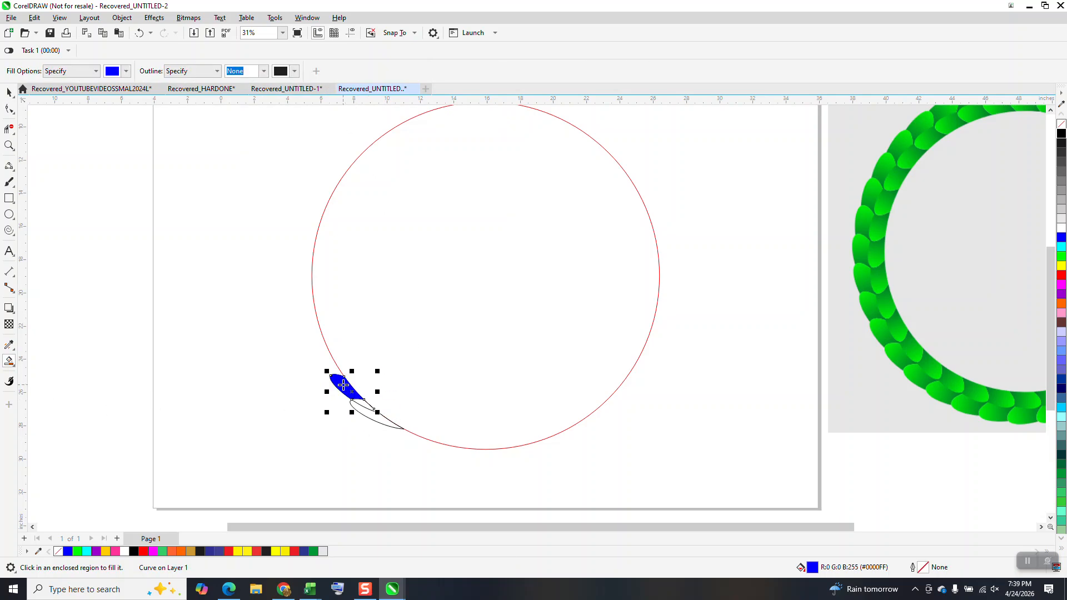
pyautogui.moveTo(345, 367); pyautogui.dragTo(262, 367)
pyautogui.click(9, 108)
pyautogui.moveTo(298, 321); pyautogui.dragTo(407, 430)
pyautogui.press('space')
pyautogui.press('Delete')
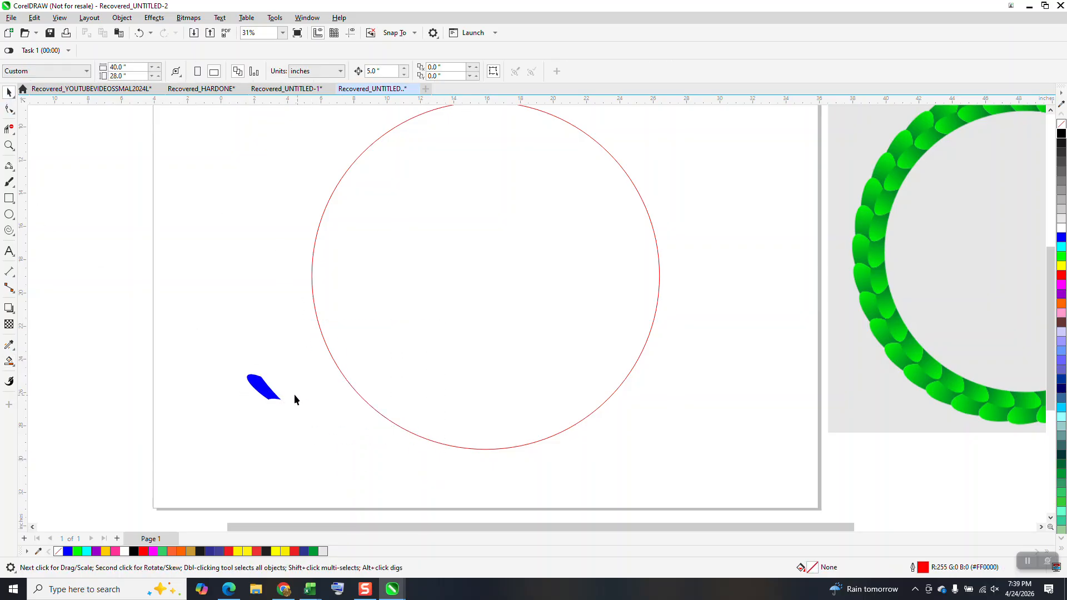
pyautogui.click(273, 398)
pyautogui.hotkey('ctrl', 'z')
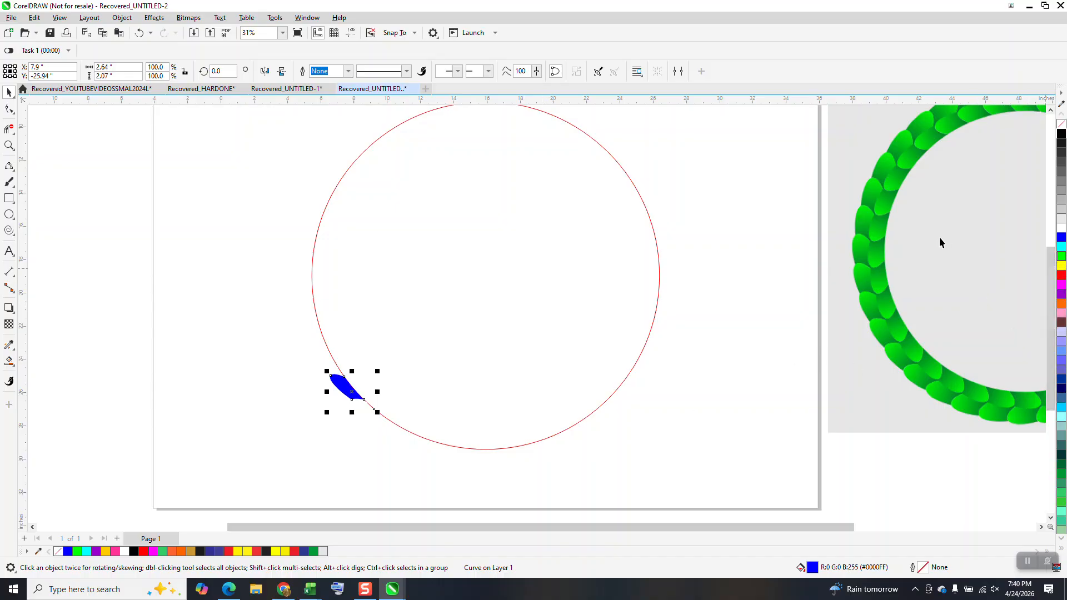
# Give the leaf an interactive fountain fill from bright green at its rounded tip to dark green at its lower end
pyautogui.click(1060, 257)
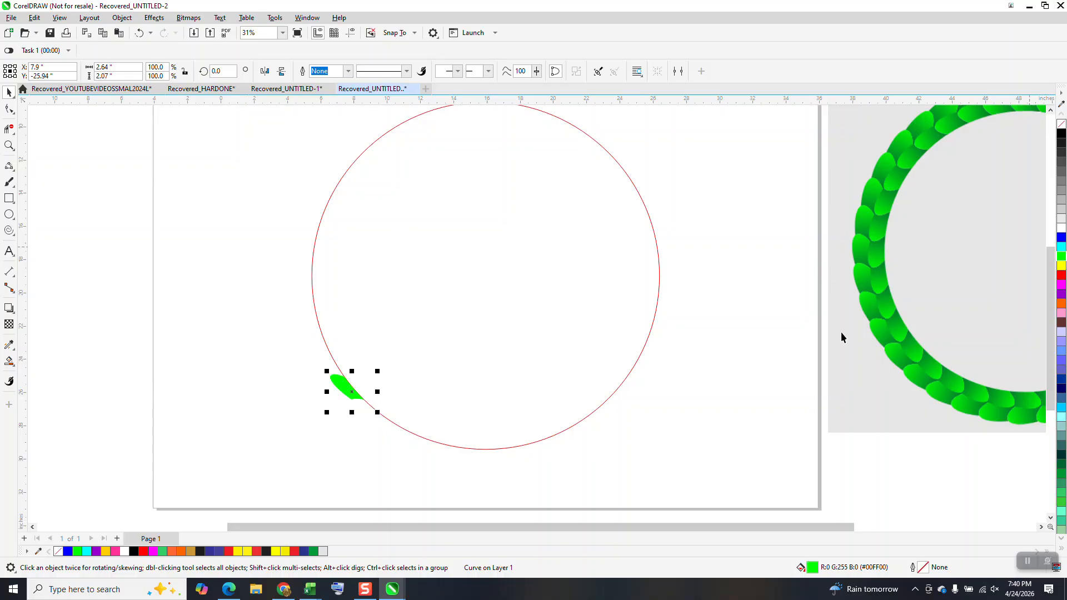
pyautogui.press('z')
pyautogui.moveTo(280, 332); pyautogui.dragTo(476, 487)
pyautogui.click(8, 361)
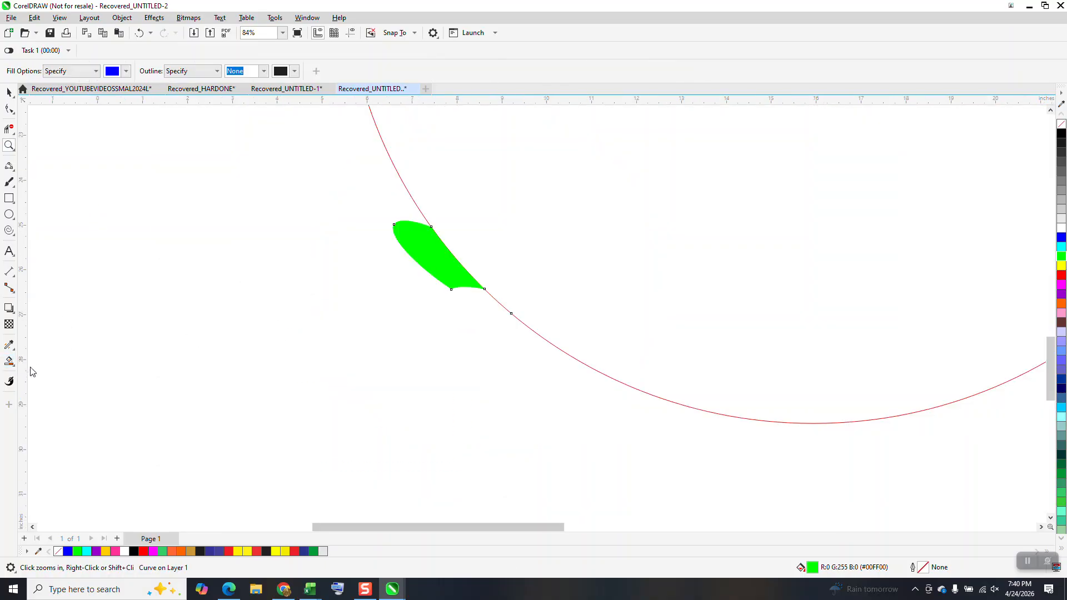
pyautogui.click(15, 365)
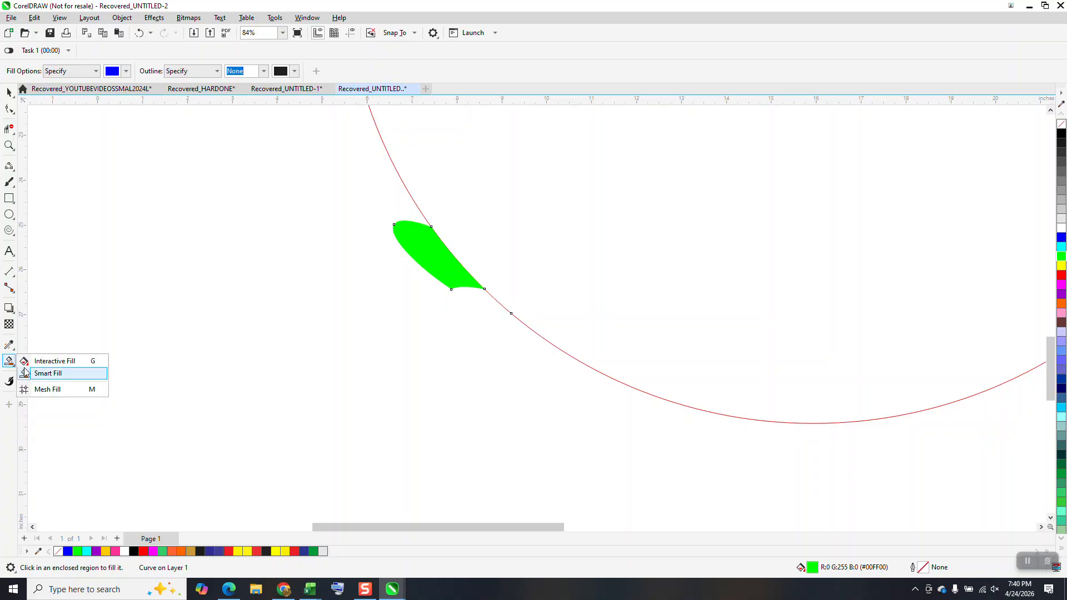
pyautogui.click(95, 360)
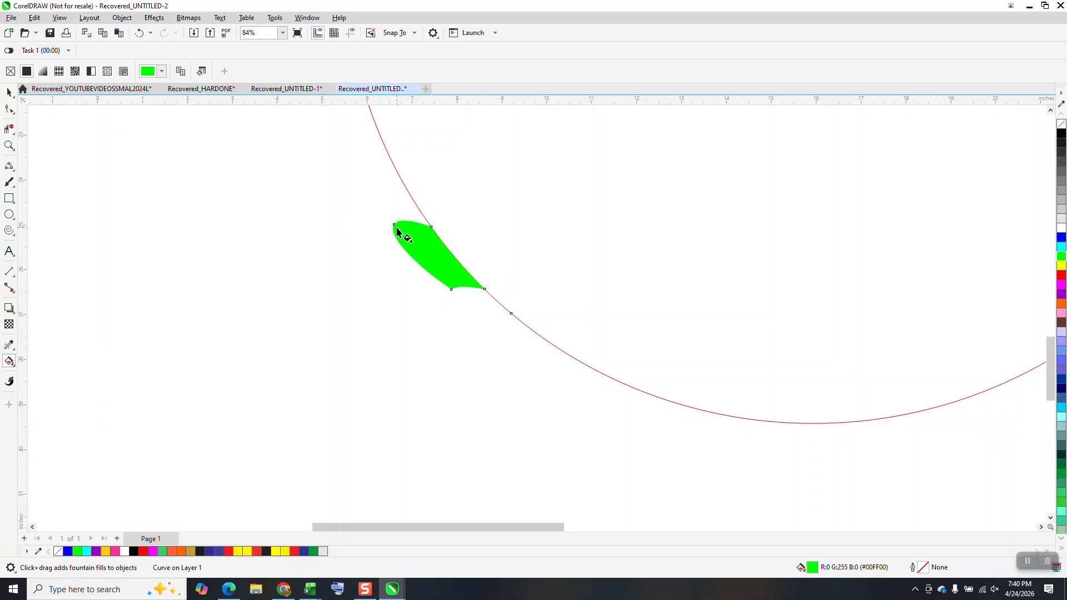
pyautogui.moveTo(402, 231); pyautogui.dragTo(494, 313)
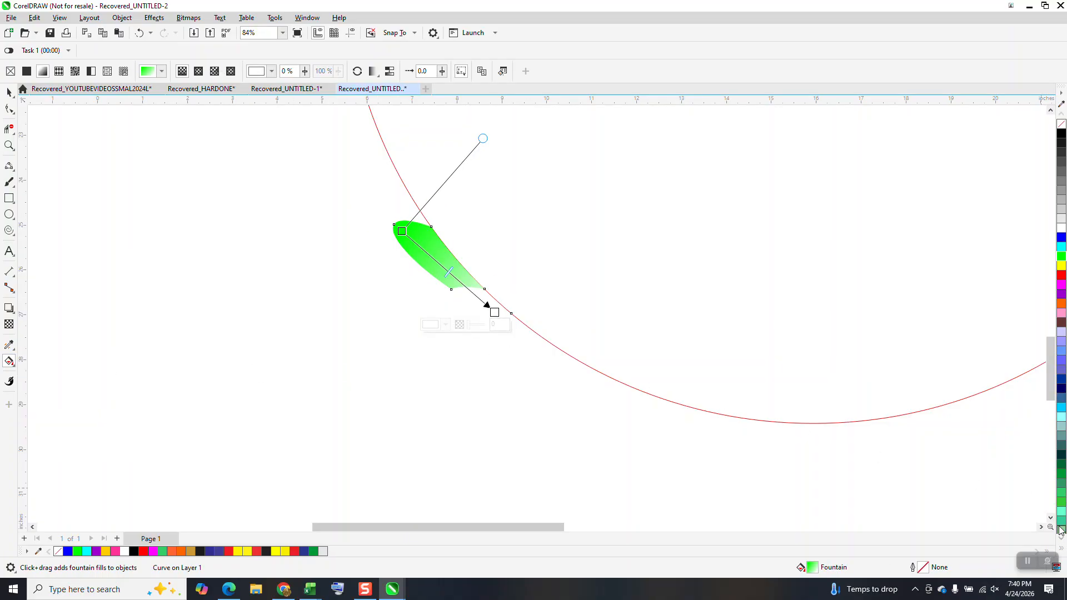
pyautogui.moveTo(1061, 483); pyautogui.dragTo(481, 300)
pyautogui.click(8, 89)
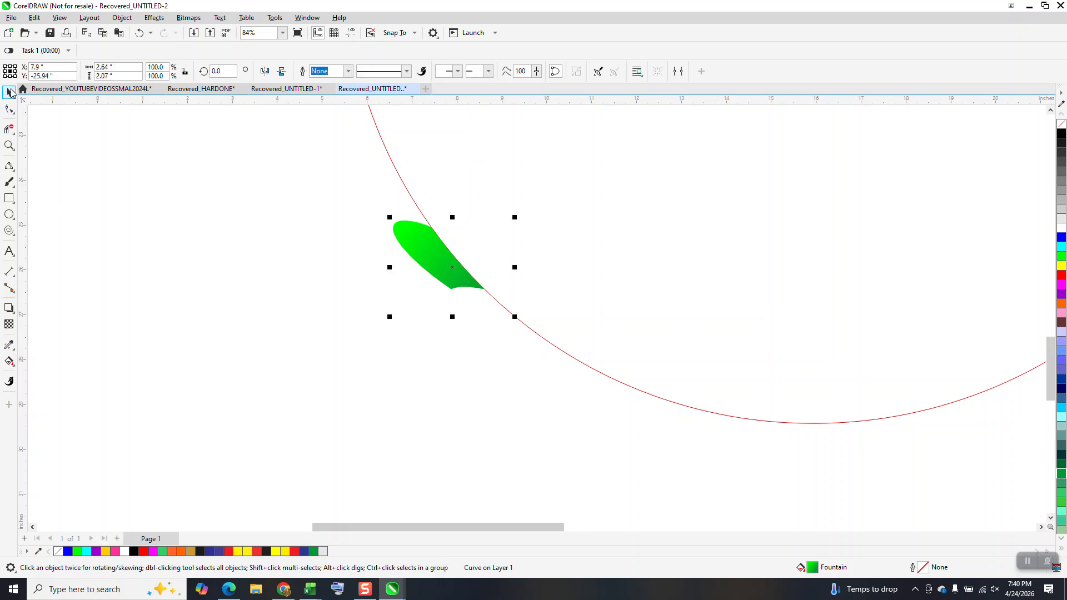
# Delete the red guide circle and add a copy of the green leaf rotated 10° around the ring's centre
pyautogui.click(667, 398)
pyautogui.press('Delete')
pyautogui.click(437, 275)
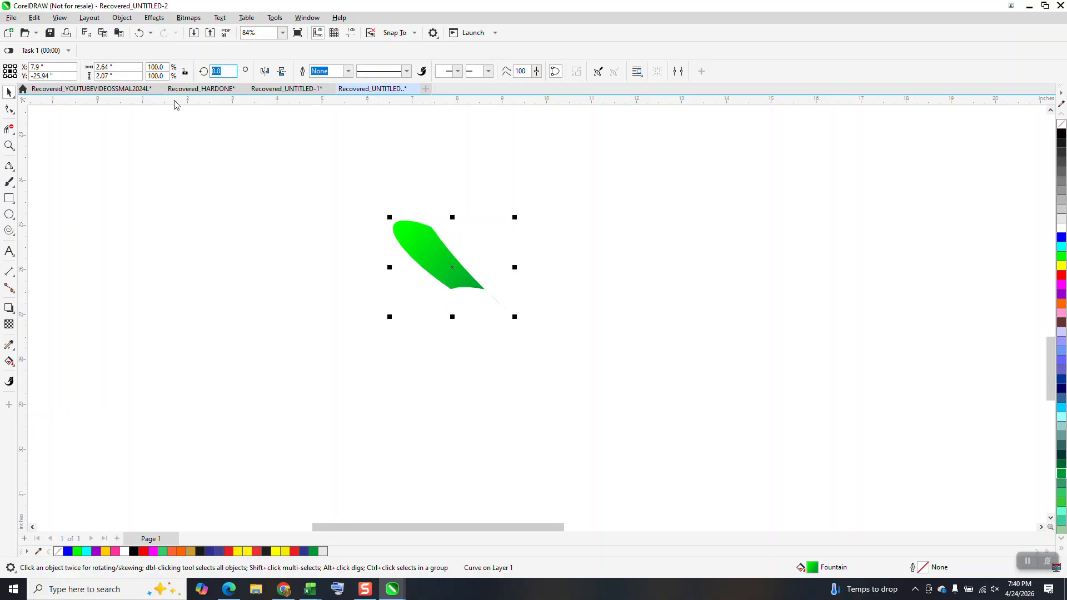
pyautogui.press('Return')
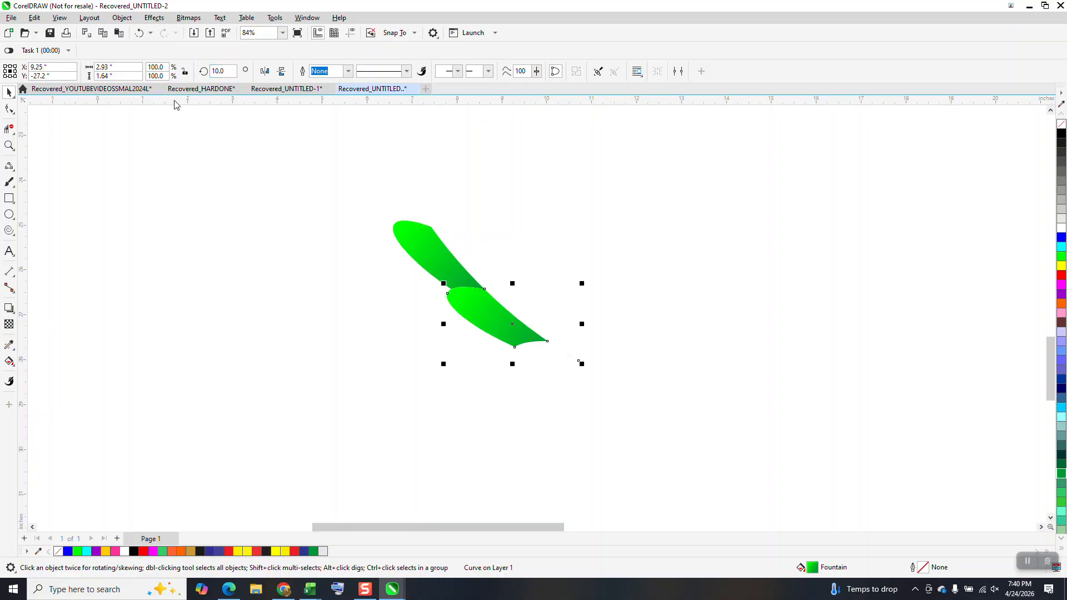
# Repeat the 10° rotated duplicate of the leaf until the leaves close into a full ring
pyautogui.hotkey('ctrl', 'd')
pyautogui.hotkey('ctrl', 'd')
pyautogui.hotkey('ctrl', 'd')
pyautogui.hotkey('ctrl', 'd')
pyautogui.hotkey('ctrl', 'd')
pyautogui.hotkey('ctrl', 'd')
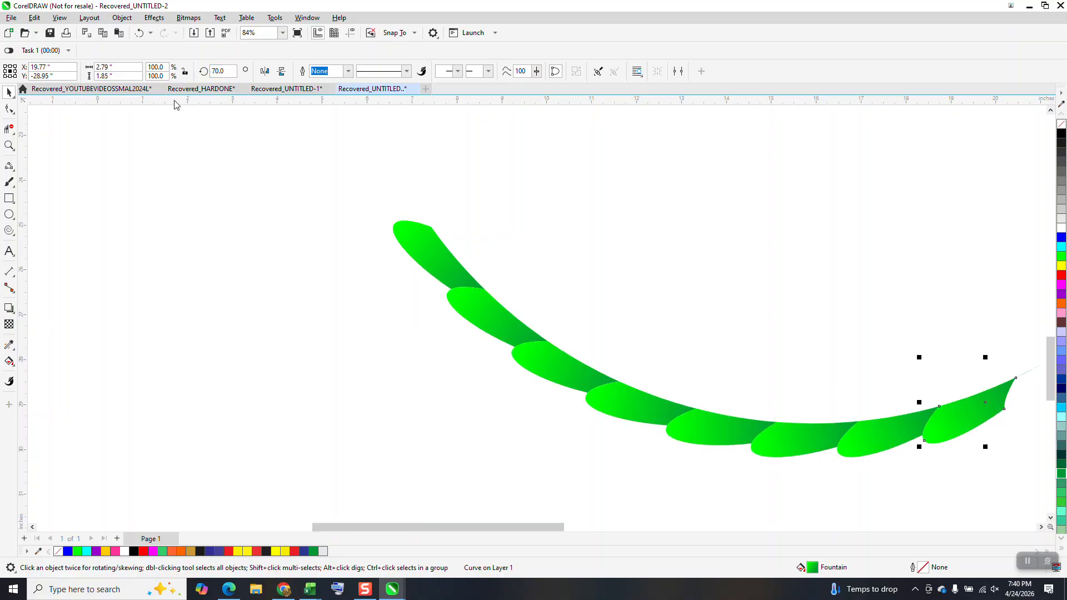
pyautogui.scroll(-5, 366, 265)
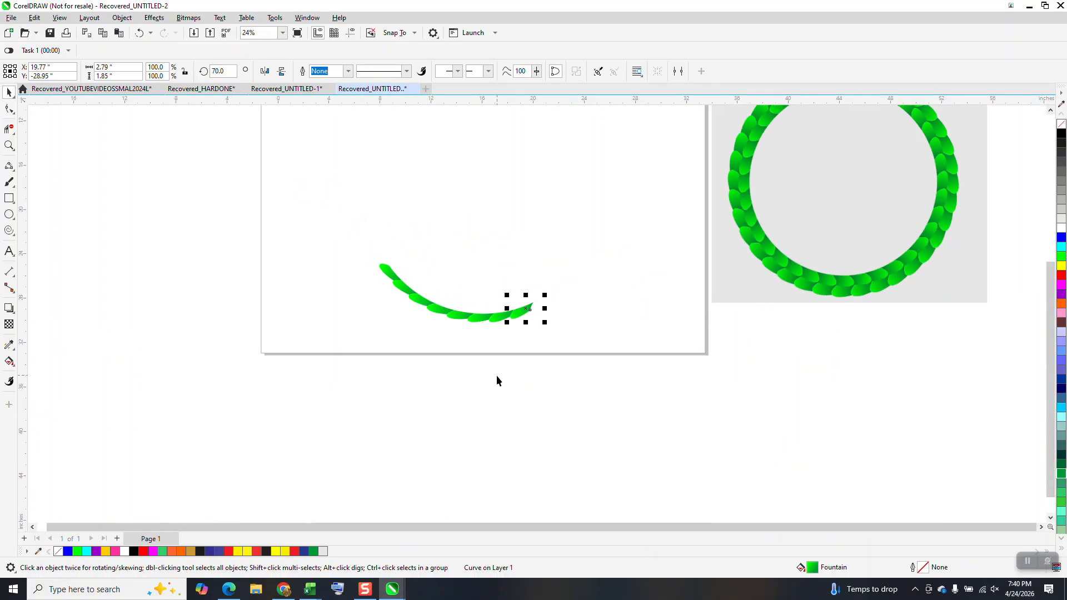
pyautogui.hotkey('ctrl', 'd')
pyautogui.hotkey('ctrl', 'd')
pyautogui.hotkey('ctrl', 'd')
pyautogui.hotkey('ctrl', 'd')
pyautogui.hotkey('ctrl', 'd')
pyautogui.hotkey('ctrl', 'd')
pyautogui.hotkey('ctrl', 'd')
pyautogui.hotkey('ctrl', 'd')
pyautogui.hotkey('ctrl', 'd')
pyautogui.hotkey('ctrl', 'd')
pyautogui.hotkey('ctrl', 'd')
pyautogui.hotkey('ctrl', 'd')
pyautogui.hotkey('ctrl', 'd')
pyautogui.hotkey('ctrl', 'd')
pyautogui.hotkey('ctrl', 'd')
pyautogui.hotkey('ctrl', 'd')
pyautogui.hotkey('ctrl', 'd')
pyautogui.hotkey('ctrl', 'd')
pyautogui.hotkey('ctrl', 'd')
pyautogui.hotkey('ctrl', 'd')
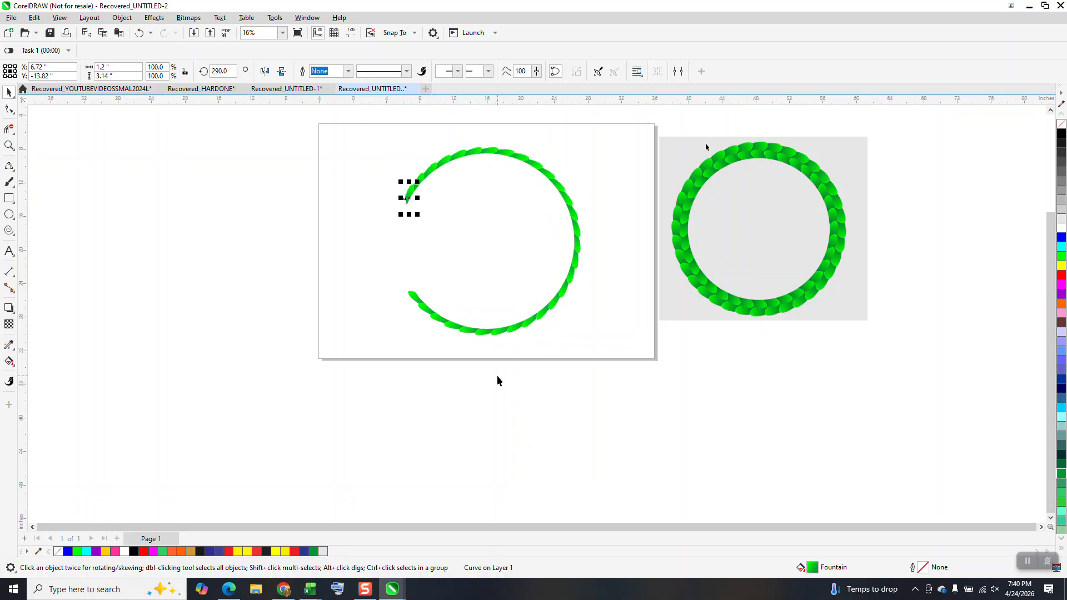
pyautogui.hotkey('ctrl', 'd')
pyautogui.hotkey('ctrl', 'd')
pyautogui.hotkey('ctrl', 'd')
pyautogui.hotkey('ctrl', 'd')
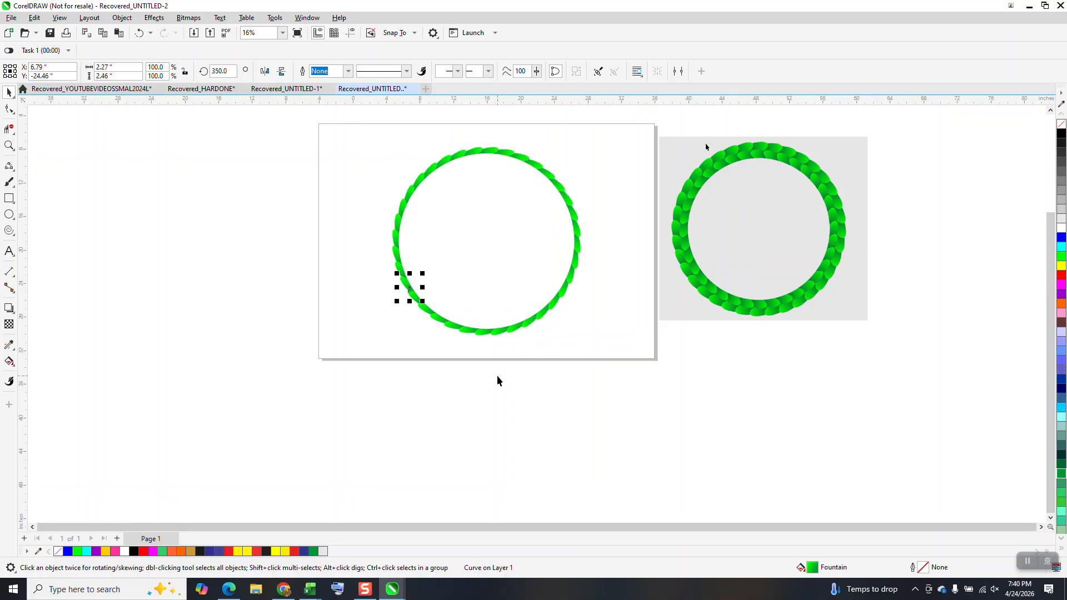
# Select all the leaves of the new ring and group them
pyautogui.rightClick(498, 379)
pyautogui.click(462, 410)
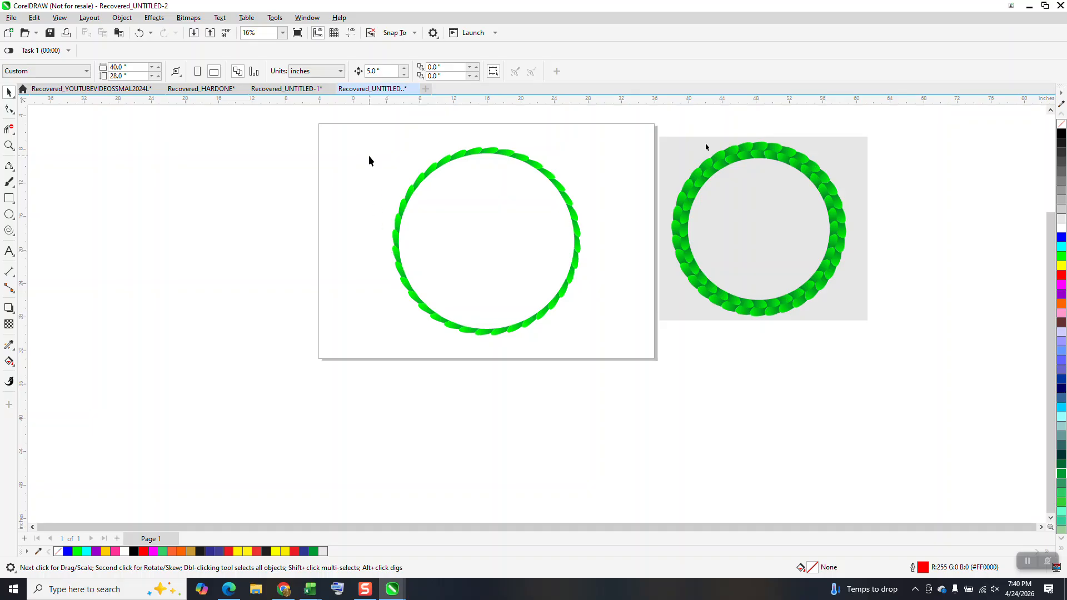
pyautogui.moveTo(571, 321); pyautogui.dragTo(640, 389)
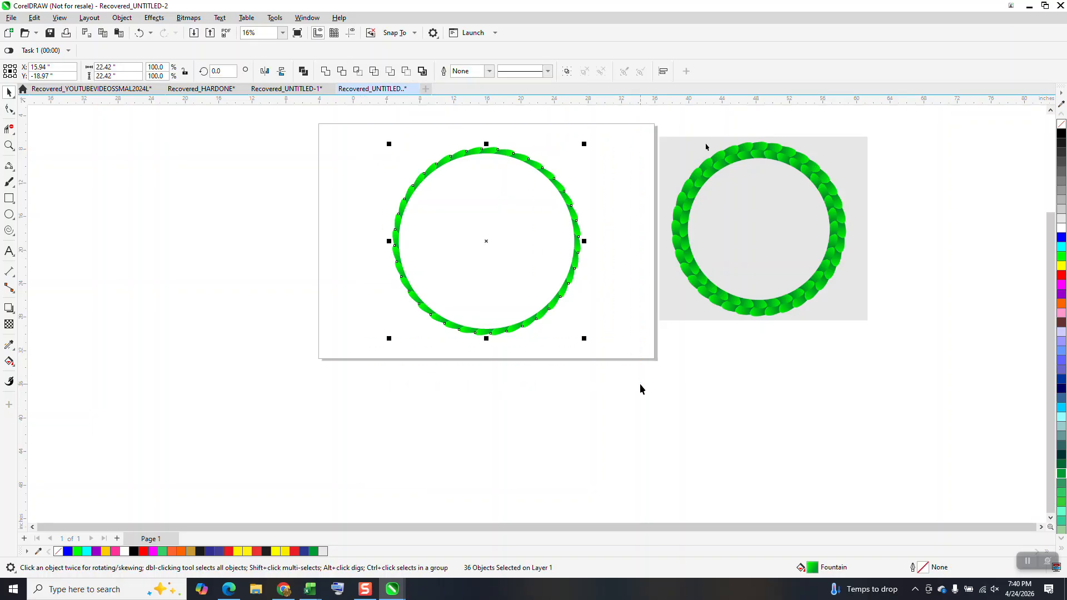
pyautogui.hotkey('ctrl', 'g')
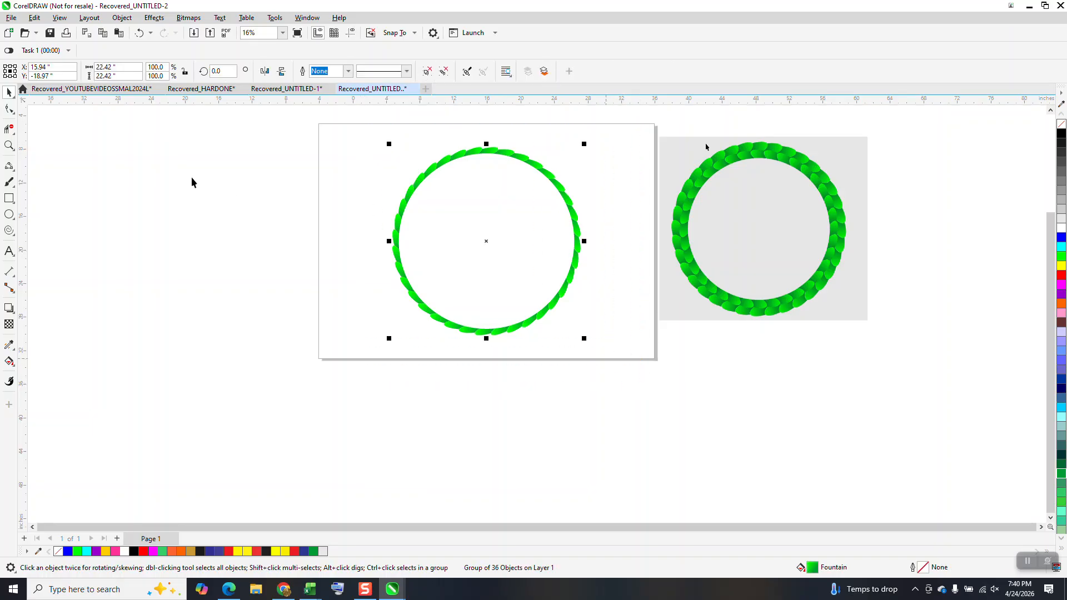
# Add a concentric copy of the leaf ring scaled to about 94.9% and mirror the copy horizontally
pyautogui.click(10, 145)
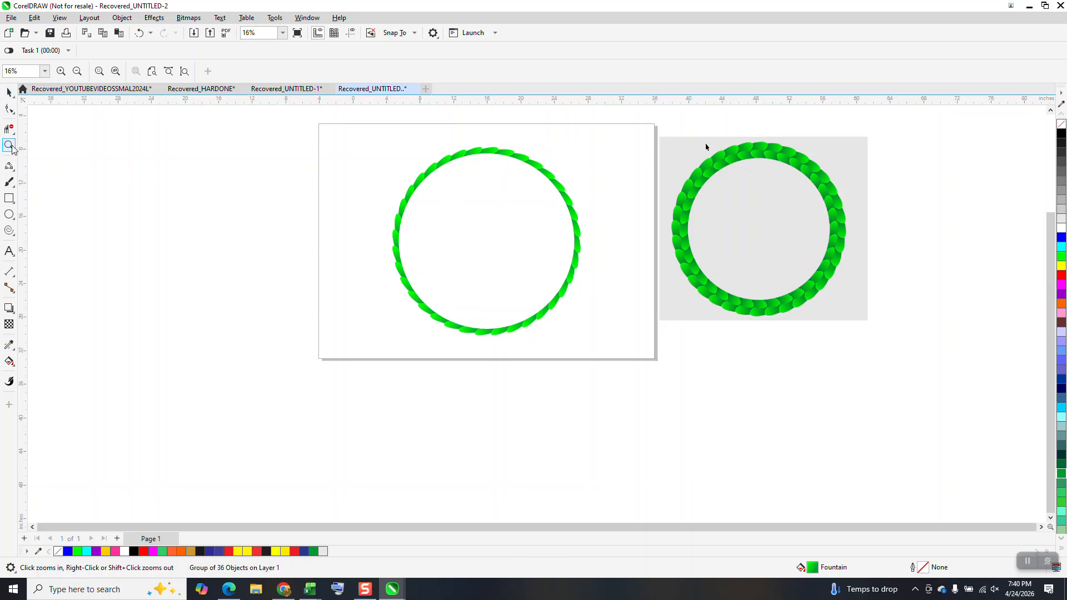
pyautogui.moveTo(376, 152); pyautogui.dragTo(667, 352)
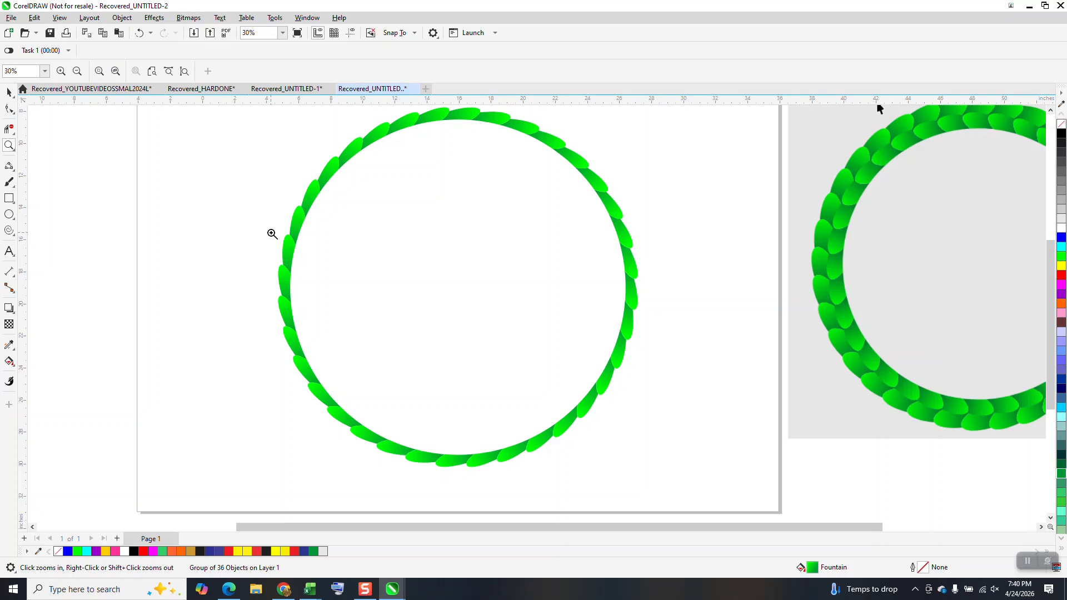
pyautogui.click(5, 98)
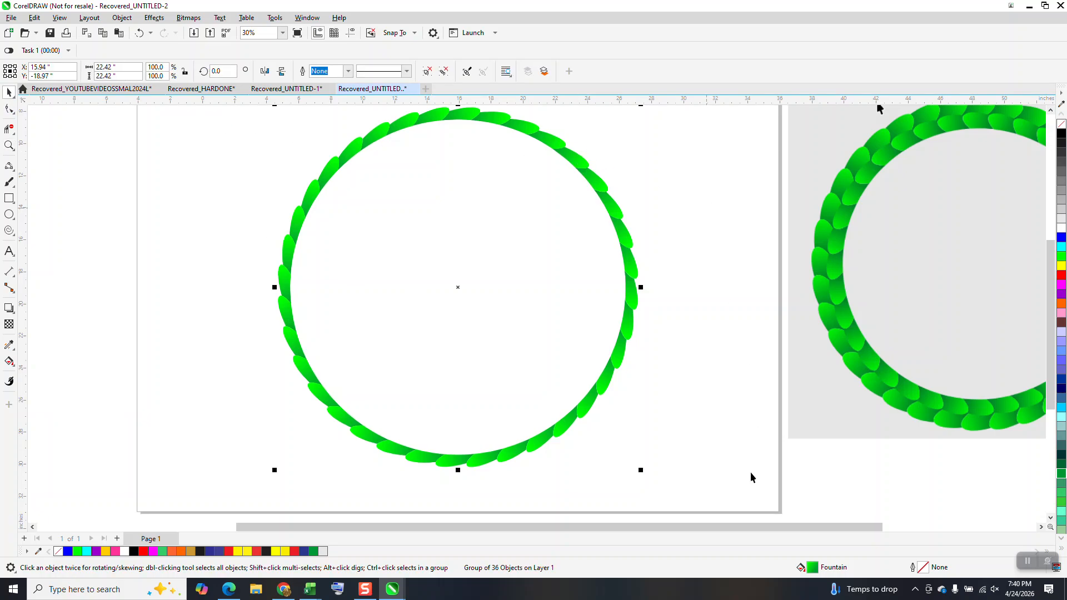
pyautogui.moveTo(642, 471); pyautogui.dragTo(633, 462)
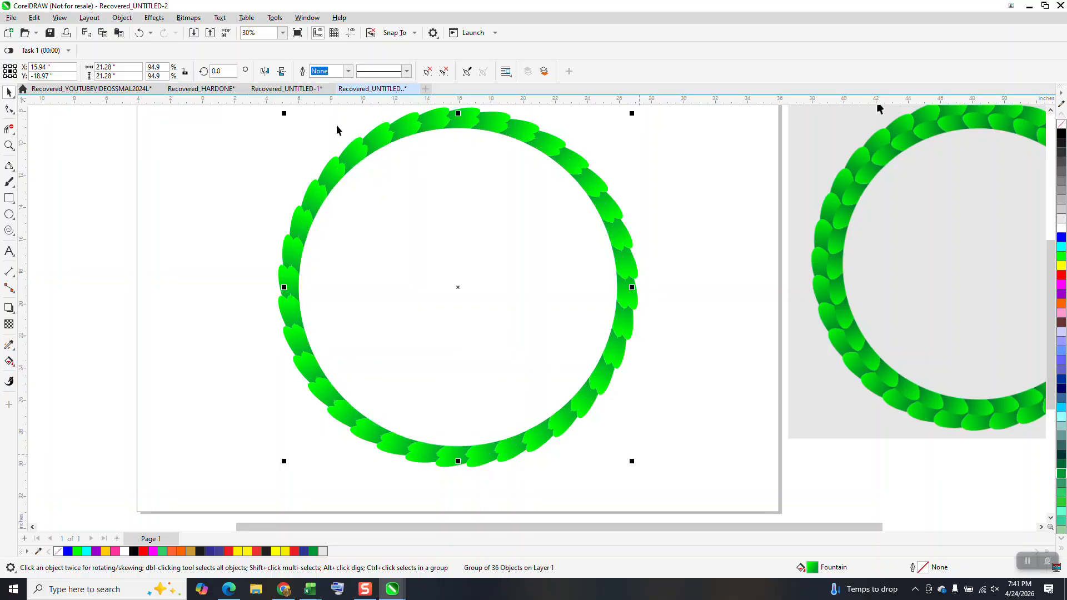
pyautogui.click(264, 72)
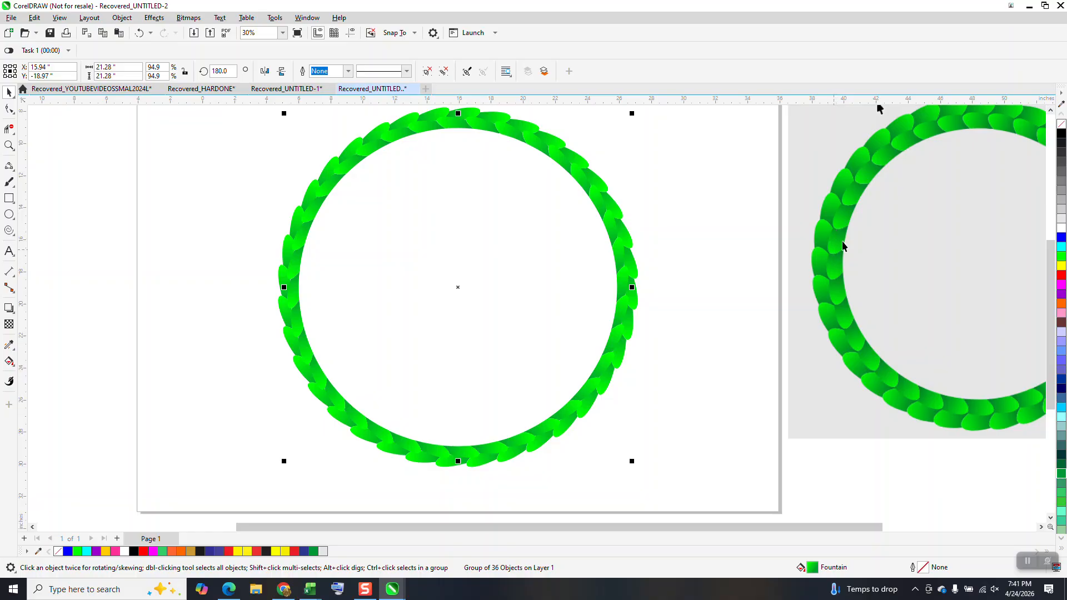
# Try to set only the inner ring's horizontal scale to 95%, and undo the change
pyautogui.click(9, 146)
pyautogui.moveTo(261, 202); pyautogui.dragTo(369, 315)
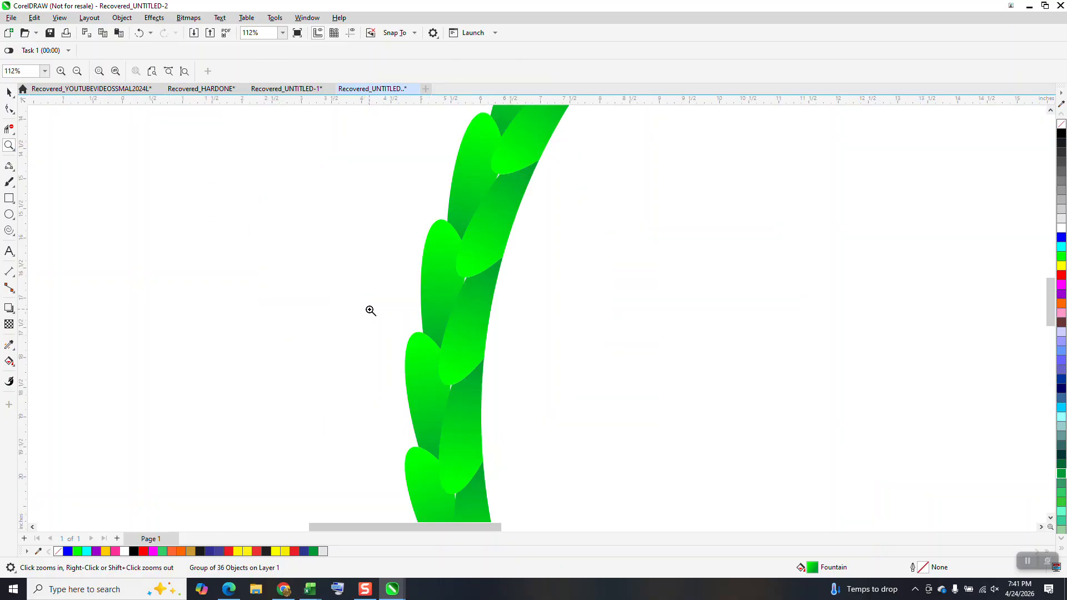
pyautogui.click(9, 93)
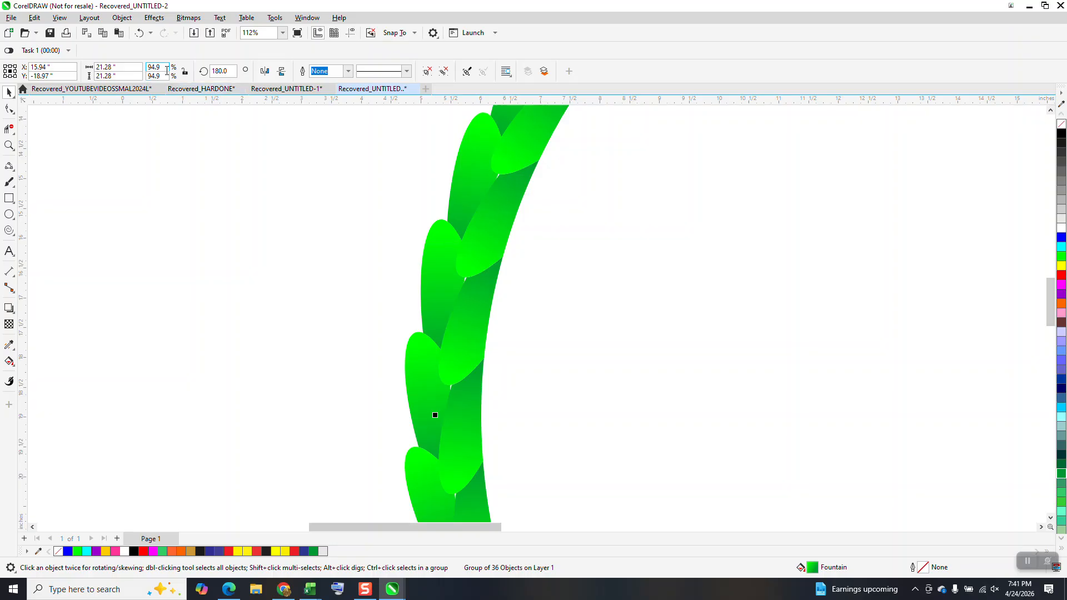
pyautogui.click(163, 67)
pyautogui.write('95')
pyautogui.press('Return')
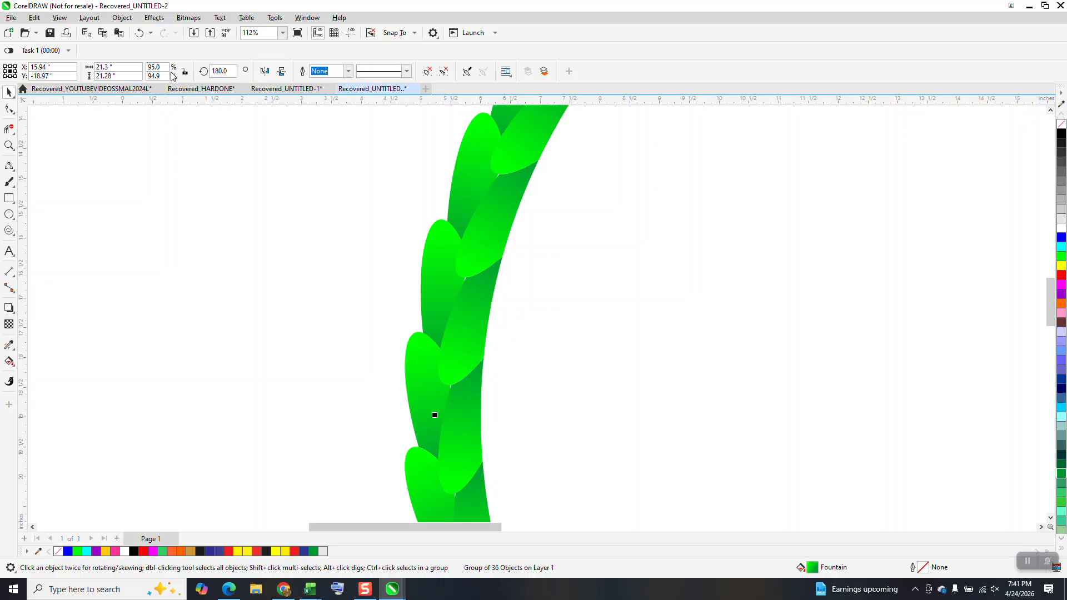
pyautogui.click(139, 33)
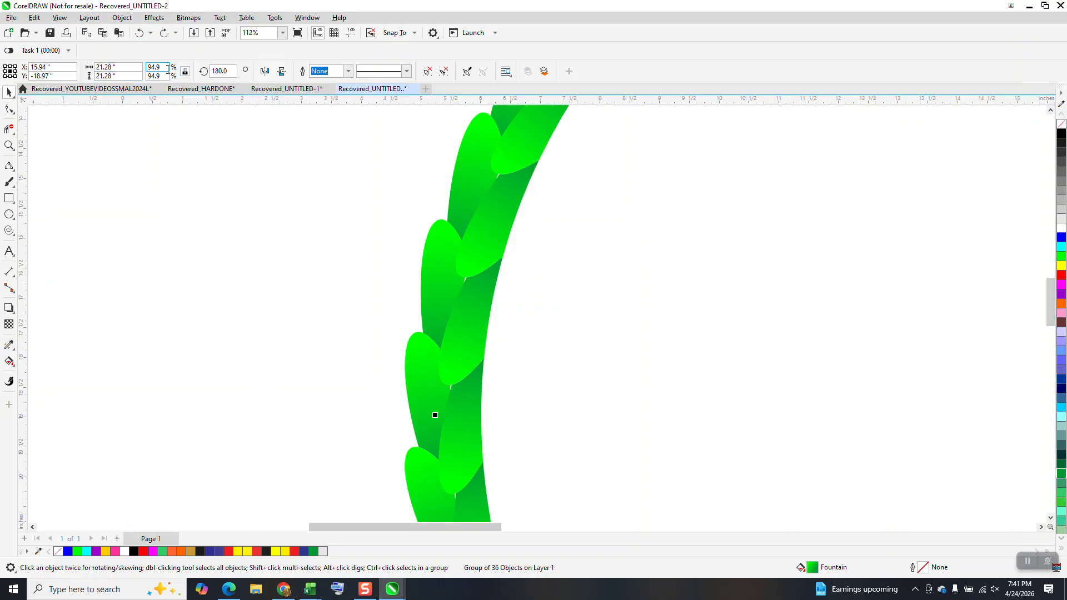
# Scale the inner leaf ring proportionally to 95.5% so its leaves overlap the outer ring
pyautogui.write('96')
pyautogui.press('Return')
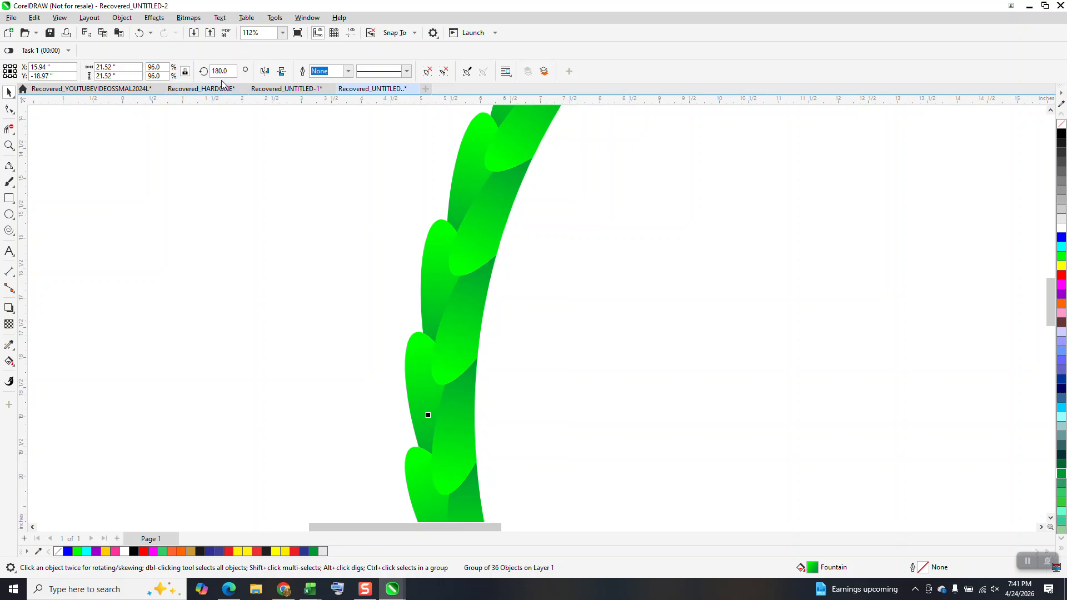
pyautogui.moveTo(161, 67); pyautogui.dragTo(145, 67)
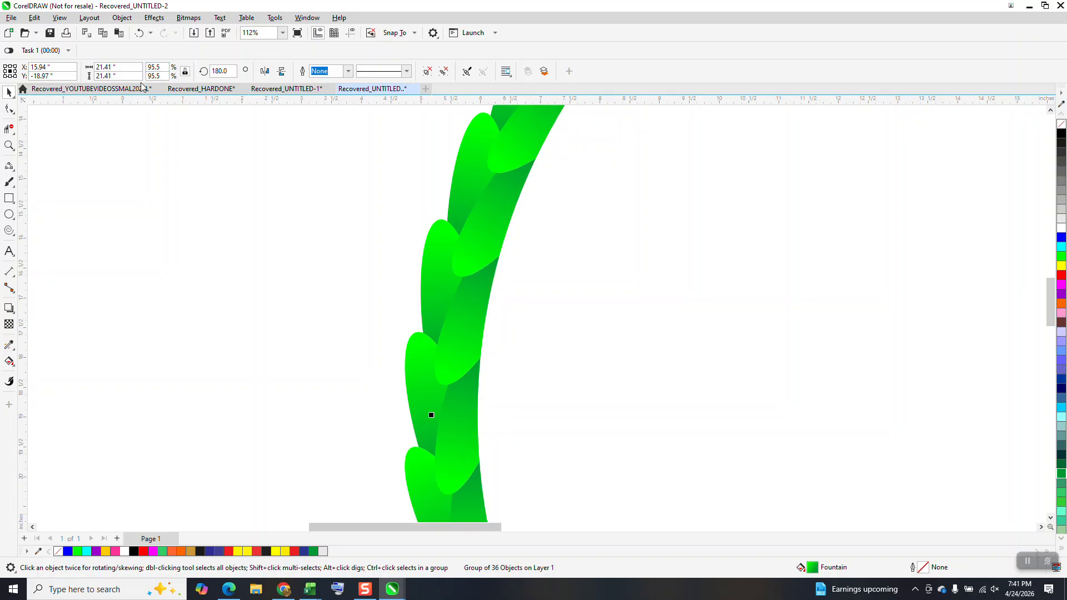
pyautogui.scroll(-5, 234, 271)
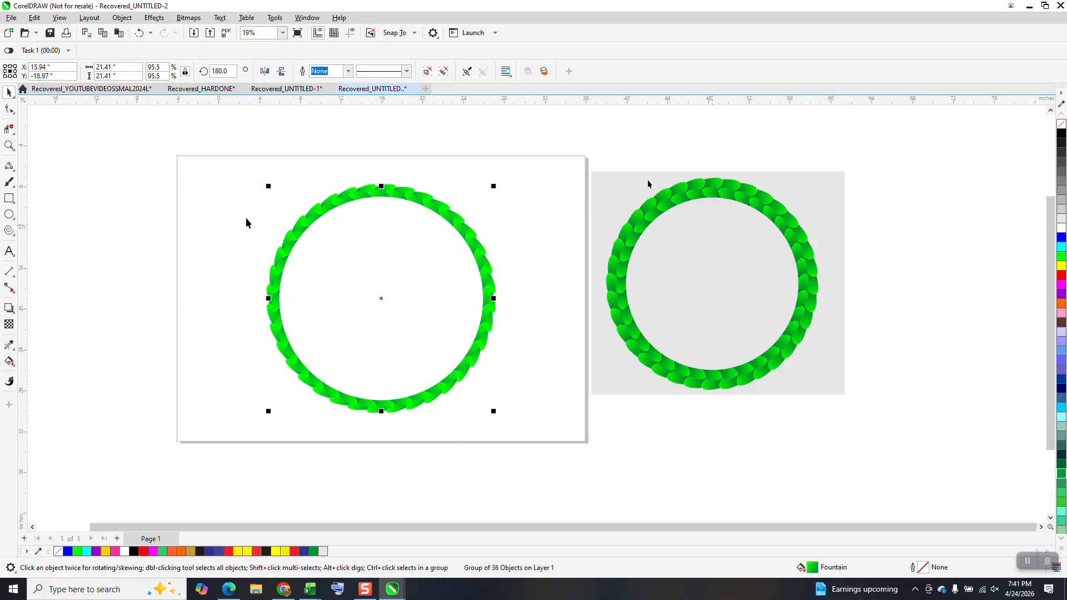
# Place a black-filled rectangle about 25.9 by 25.5 inches around the leaf ring, at the back of the page
pyautogui.click(8, 198)
pyautogui.moveTo(251, 172); pyautogui.dragTo(516, 432)
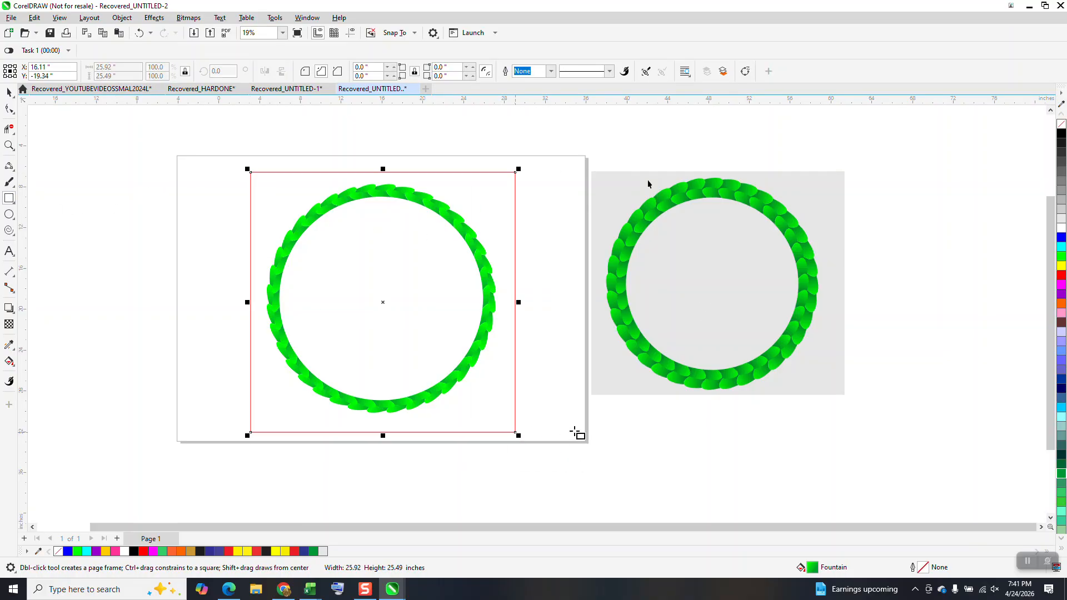
pyautogui.click(1061, 133)
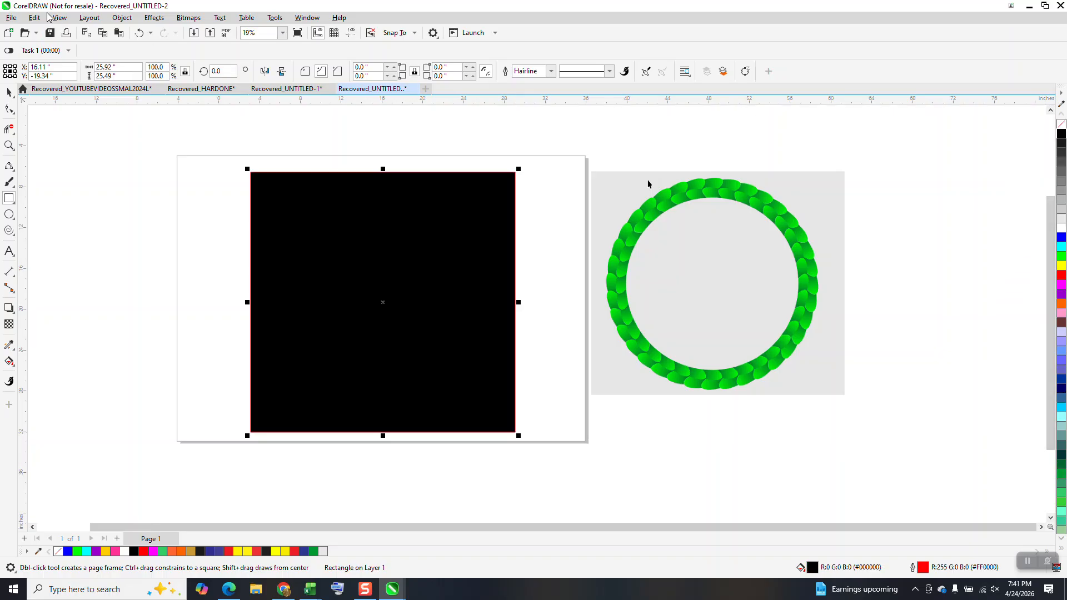
pyautogui.click(122, 17)
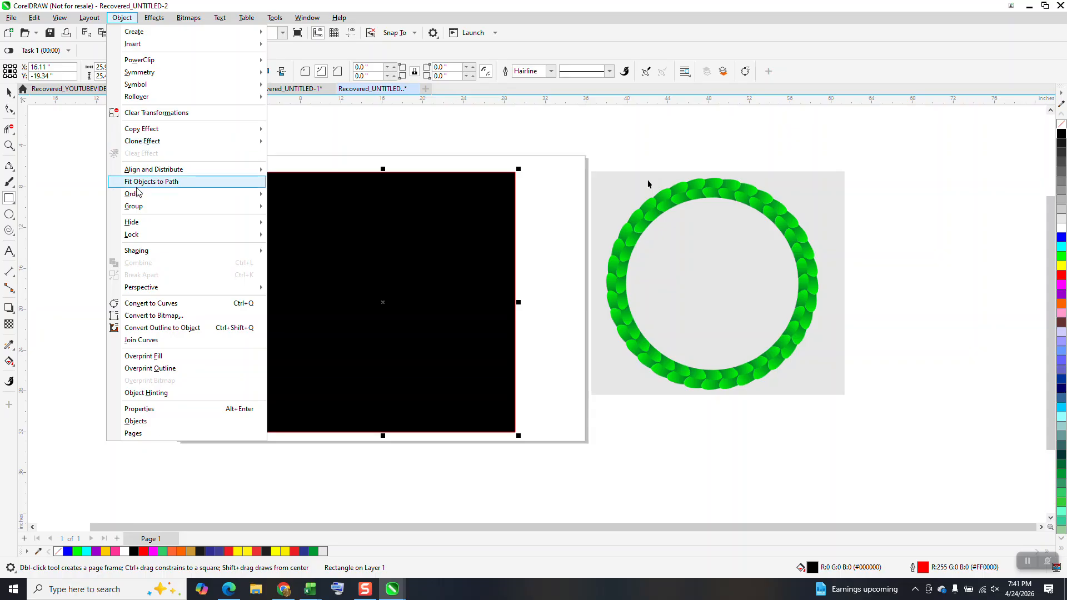
pyautogui.moveTo(139, 193)
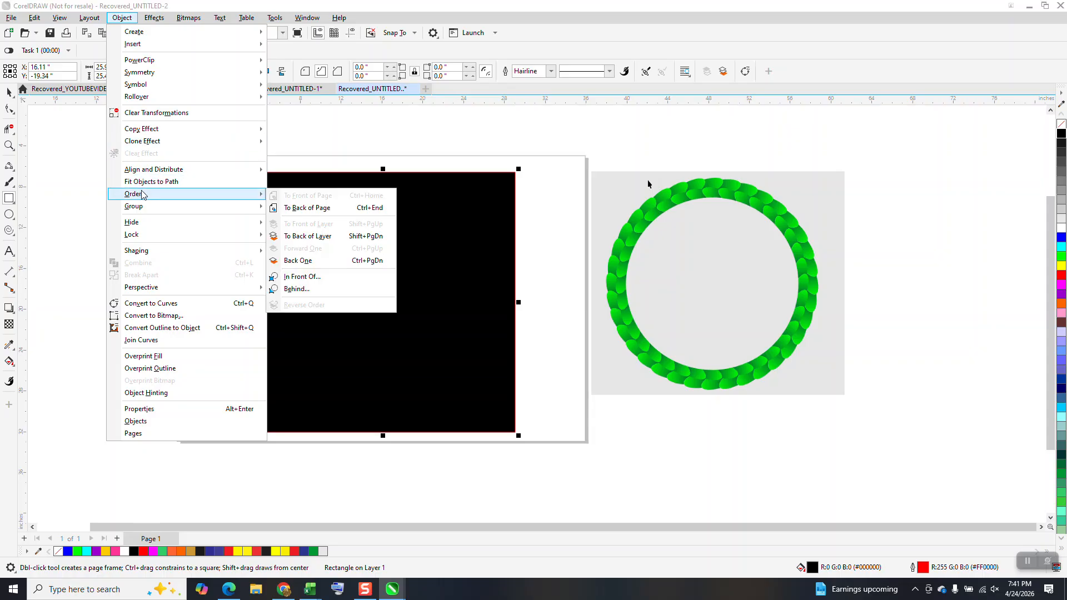
pyautogui.click(304, 208)
# Examine the ring against the black background for gaps and compare its leaf overlap with the reference ring
pyautogui.click(9, 146)
pyautogui.moveTo(343, 180); pyautogui.dragTo(401, 218)
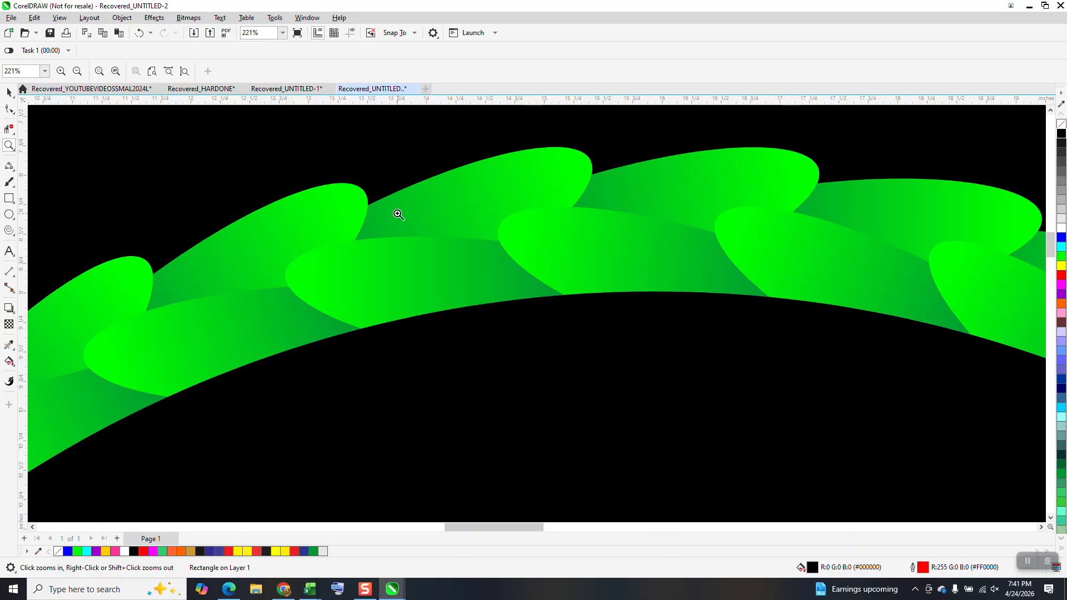
pyautogui.scroll(-8, 399, 215)
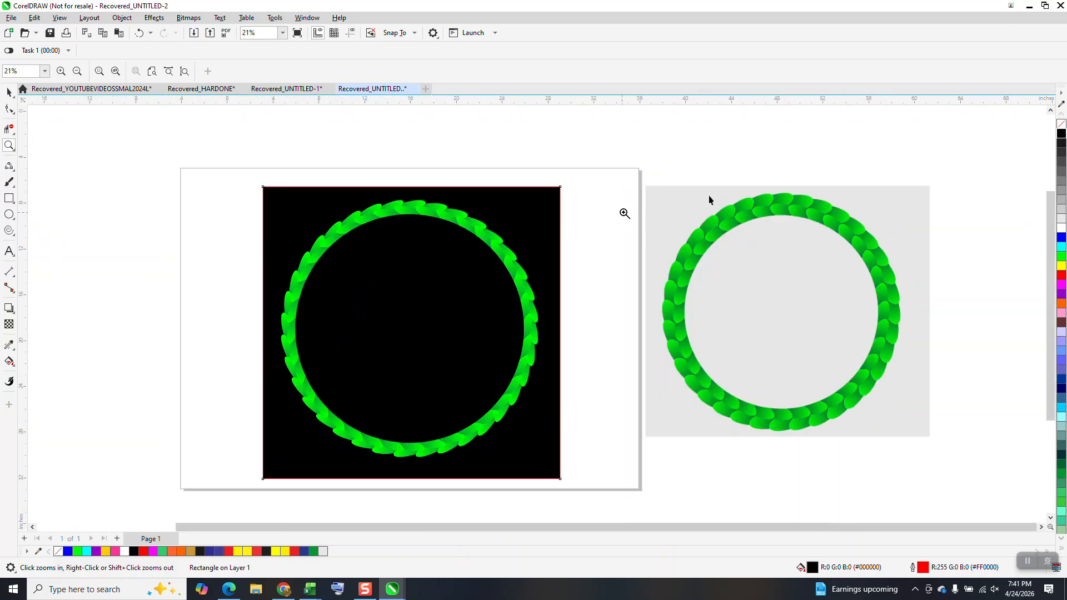
pyautogui.scroll(6, 771, 252)
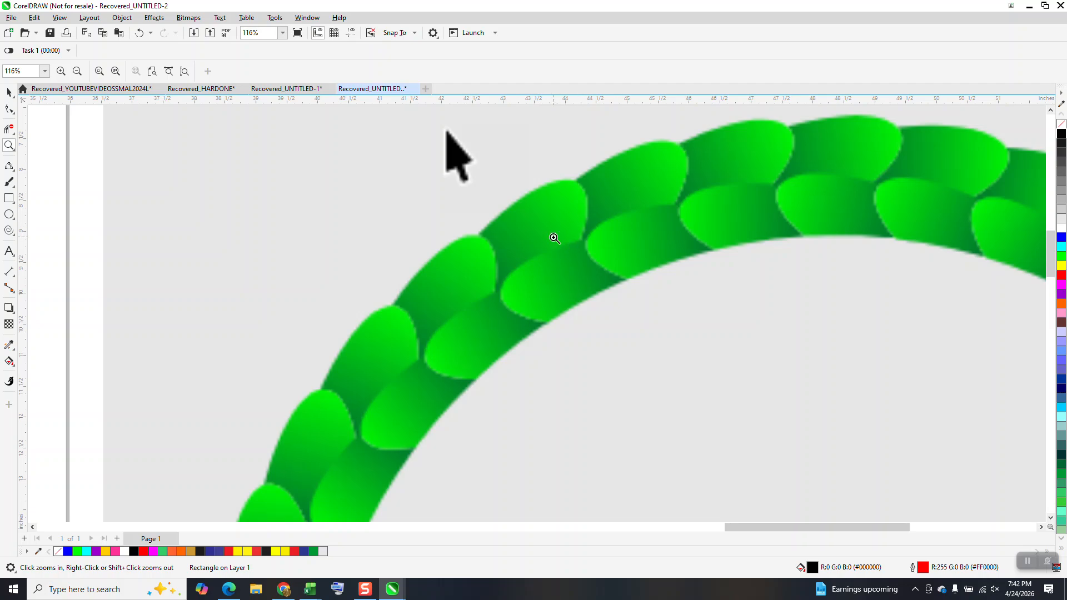
pyautogui.scroll(-5, 554, 238)
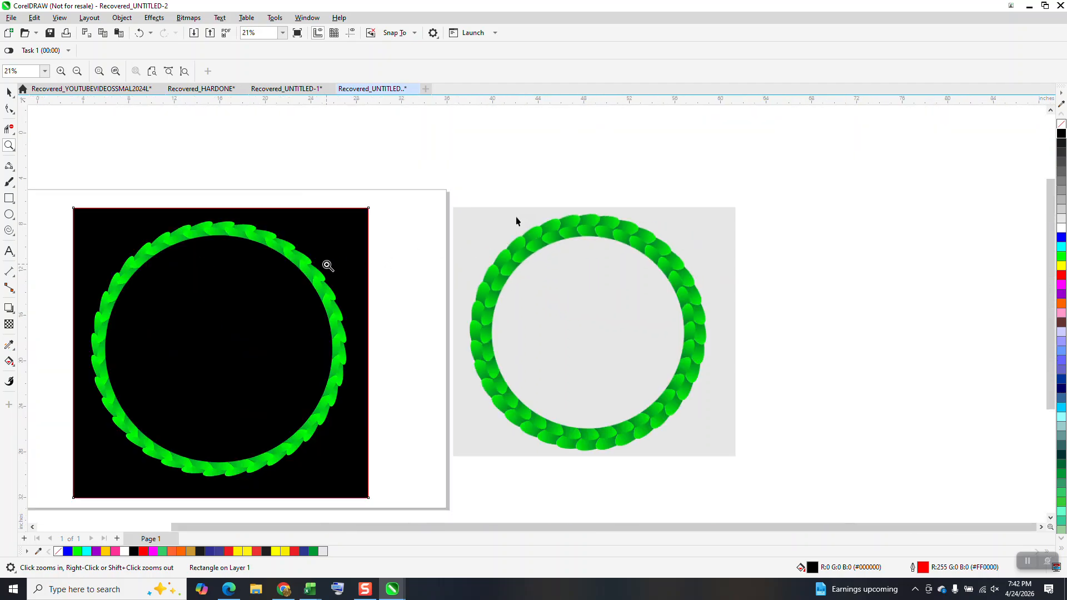
pyautogui.moveTo(161, 185); pyautogui.dragTo(309, 274)
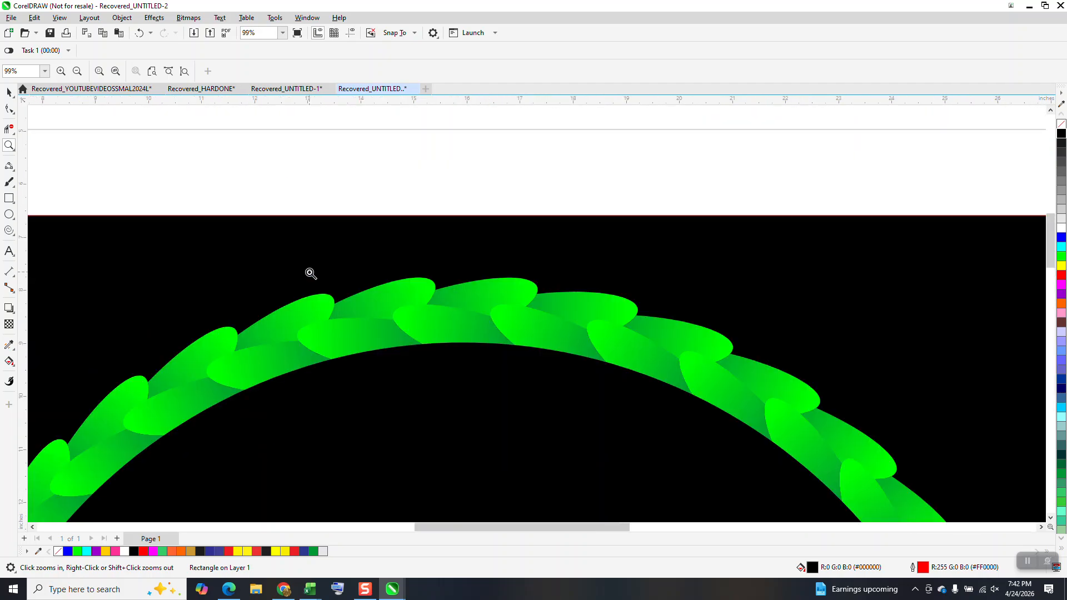
pyautogui.scroll(-2, 310, 270)
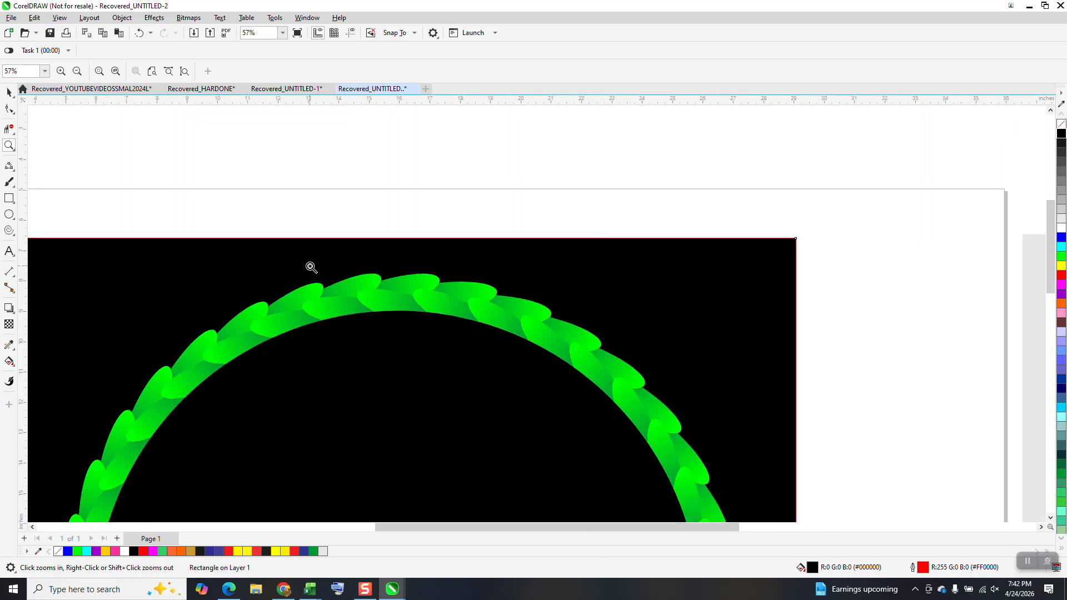
pyautogui.scroll(-2, 310, 267)
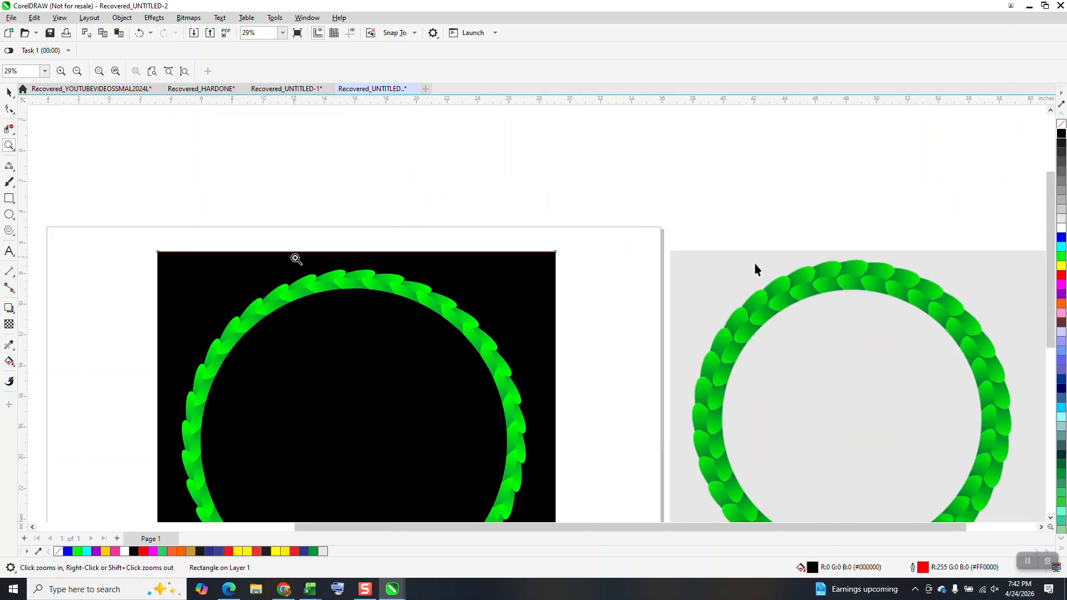
# Set the inner leaf ring's rotation angle to 185° to offset its leaves from the outer ring
pyautogui.click(12, 92)
pyautogui.click(157, 138)
pyautogui.click(371, 290)
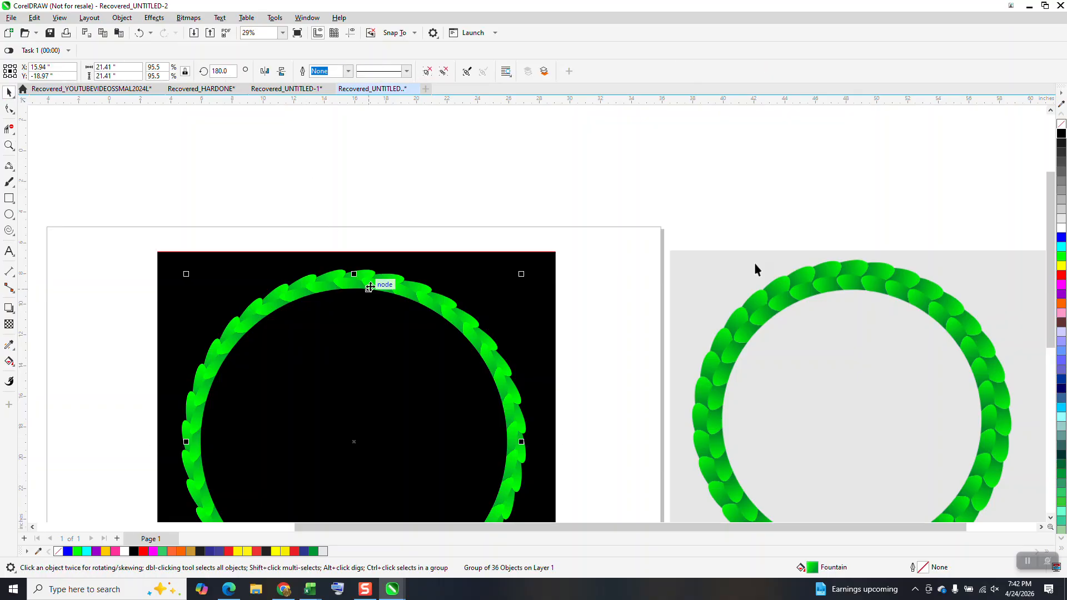
pyautogui.doubleClick(227, 72)
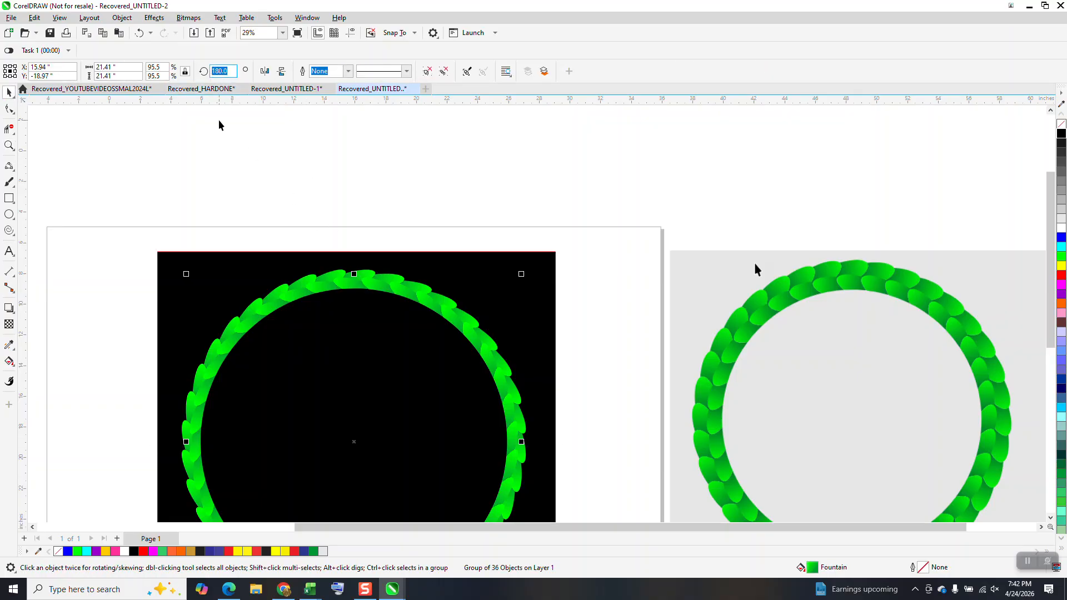
pyautogui.write('185')
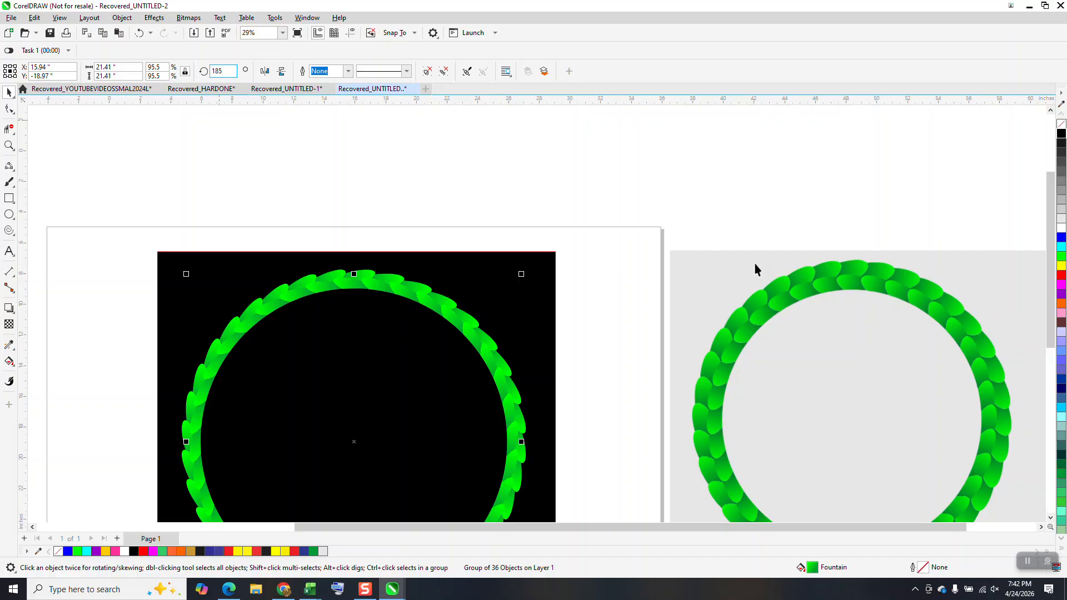
pyautogui.press('Return')
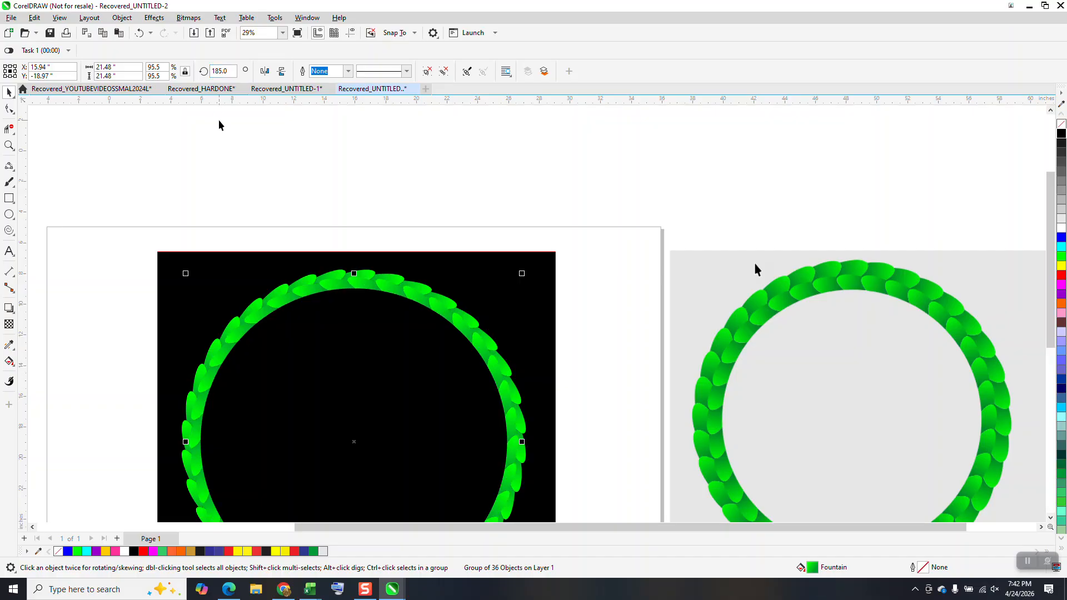
pyautogui.click(9, 146)
pyautogui.moveTo(293, 250); pyautogui.dragTo(476, 369)
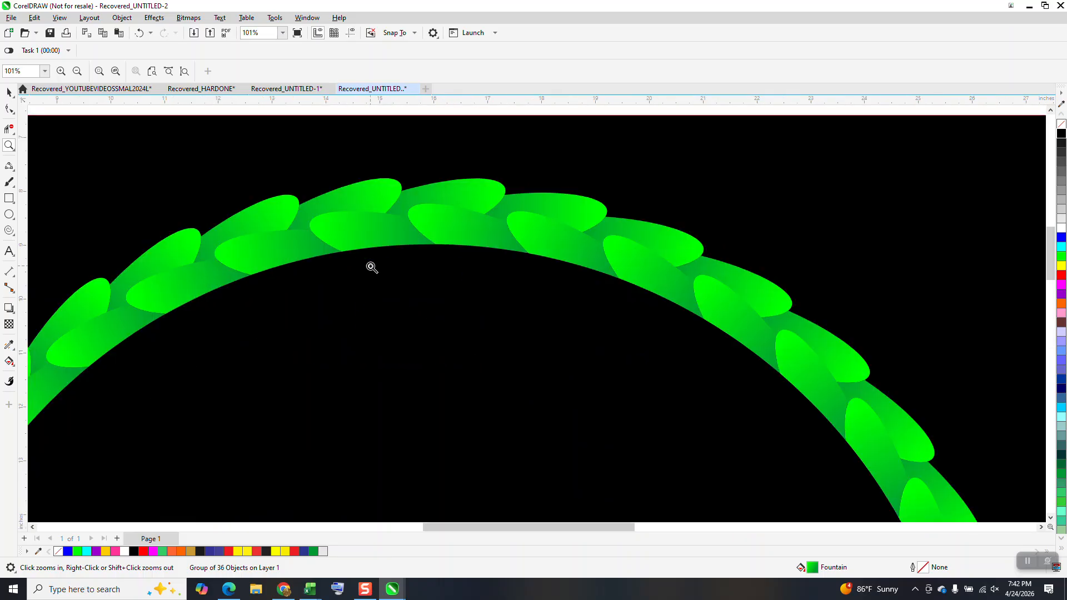
pyautogui.scroll(-5, 372, 268)
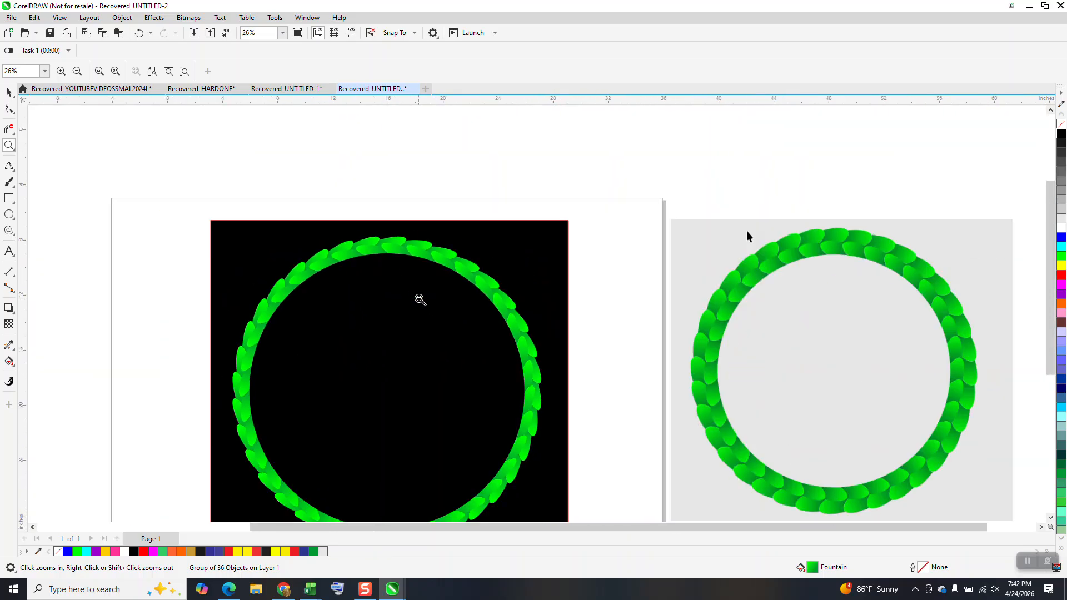